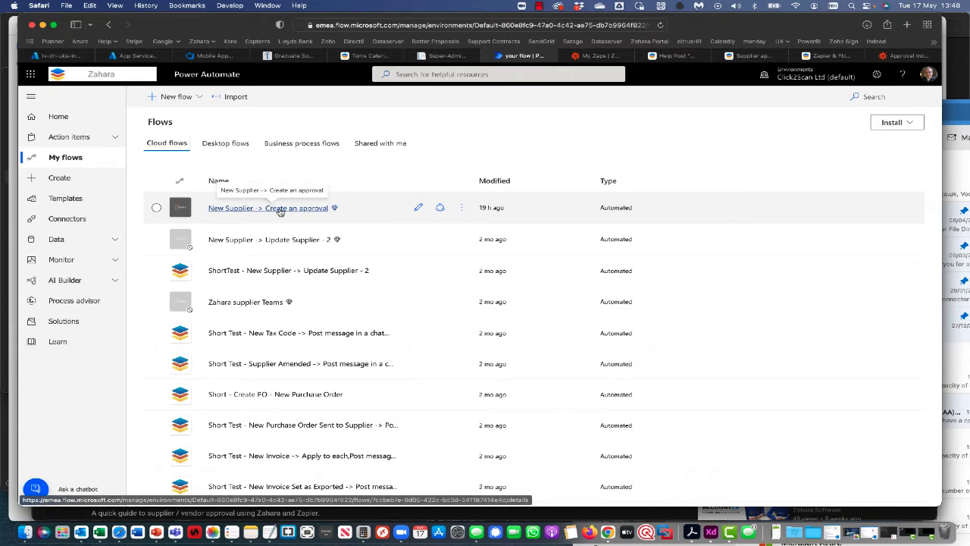
# Open the "New Supplier -> Create an approval" flow for editing and check which connection its New Supplier trigger uses
pyautogui.click(416, 209)
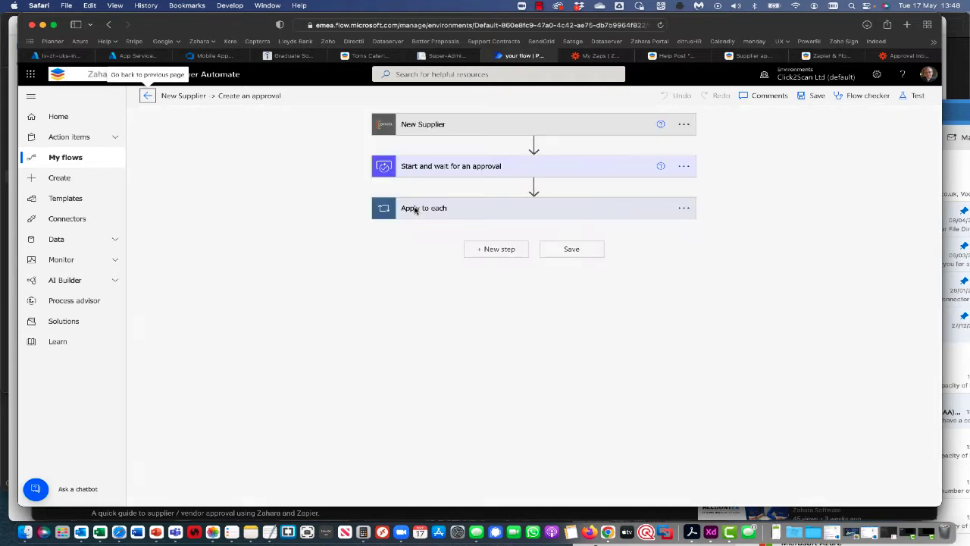
pyautogui.click(448, 129)
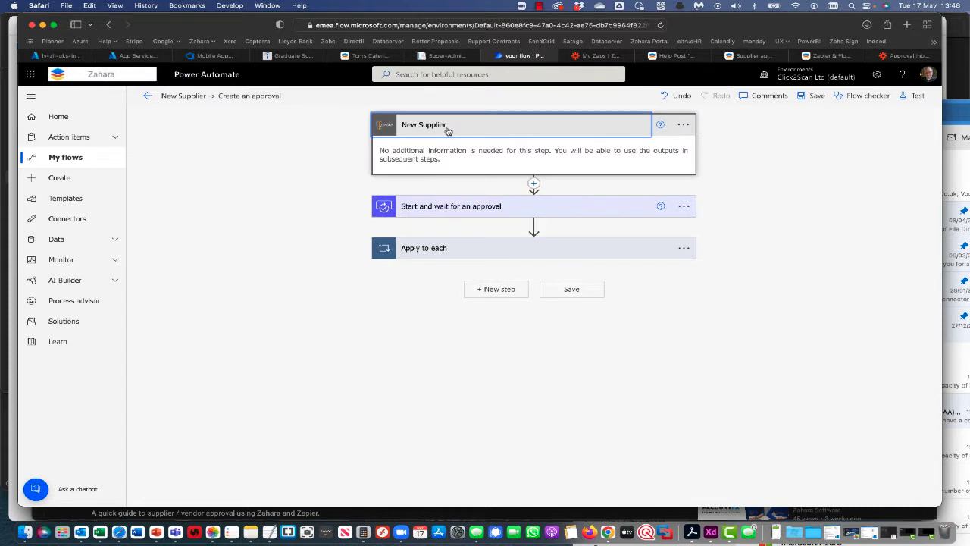
pyautogui.click(683, 125)
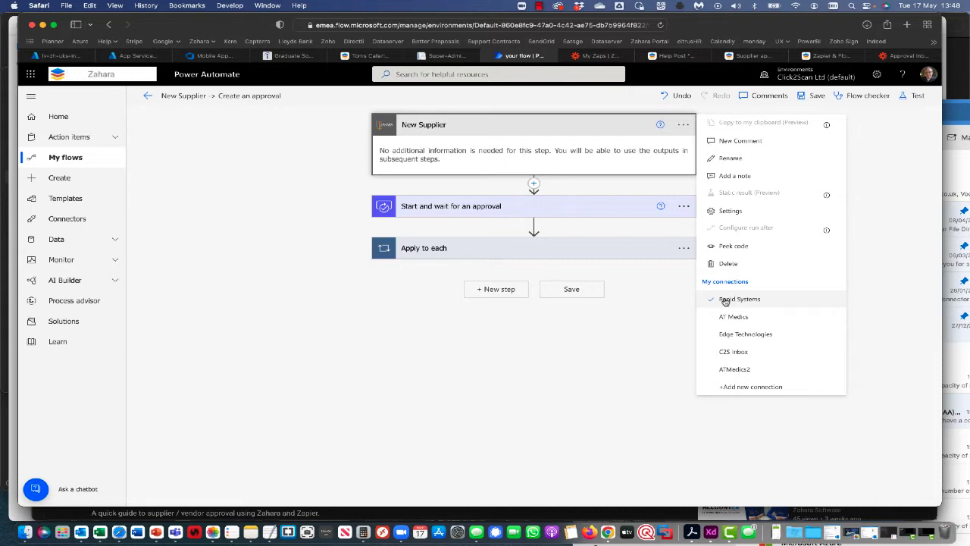
pyautogui.click(629, 349)
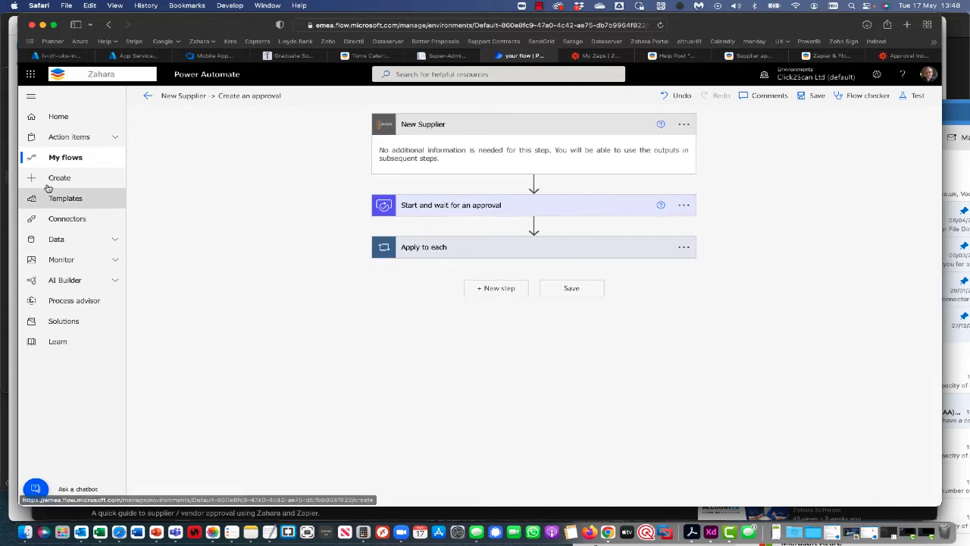
# View the environment's data connections and locate the Rapid Systems connection for Zahara
pyautogui.click(103, 240)
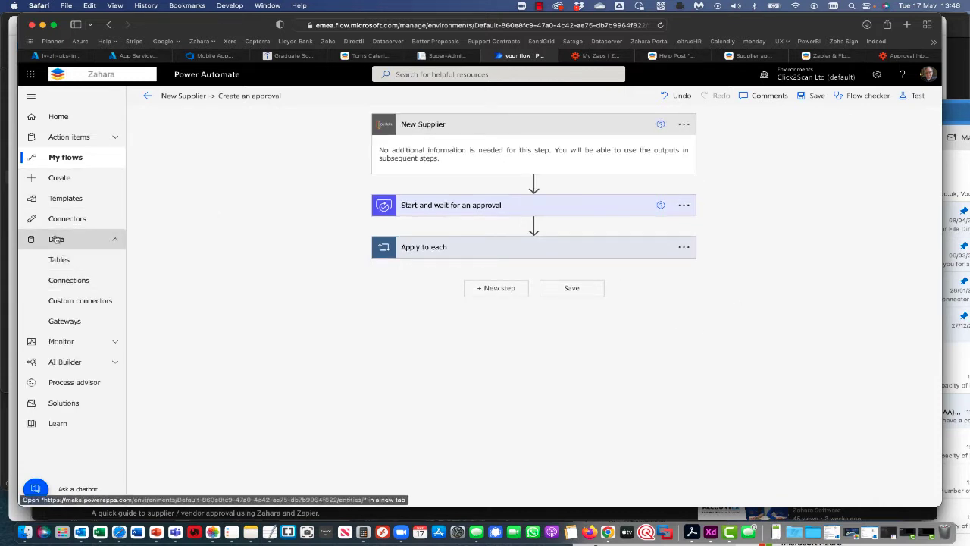
pyautogui.click(61, 280)
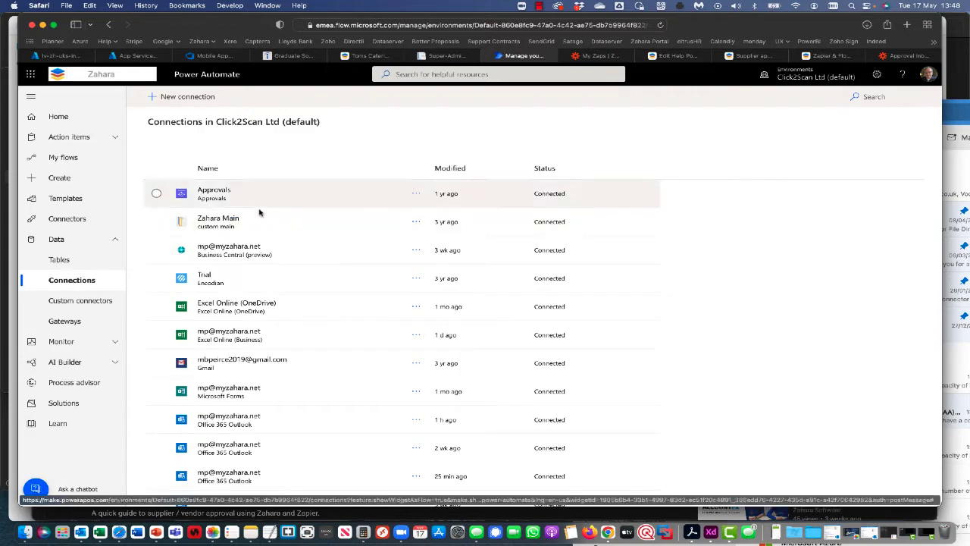
pyautogui.scroll(-5, 251, 237)
pyautogui.scroll(-2, 251, 237)
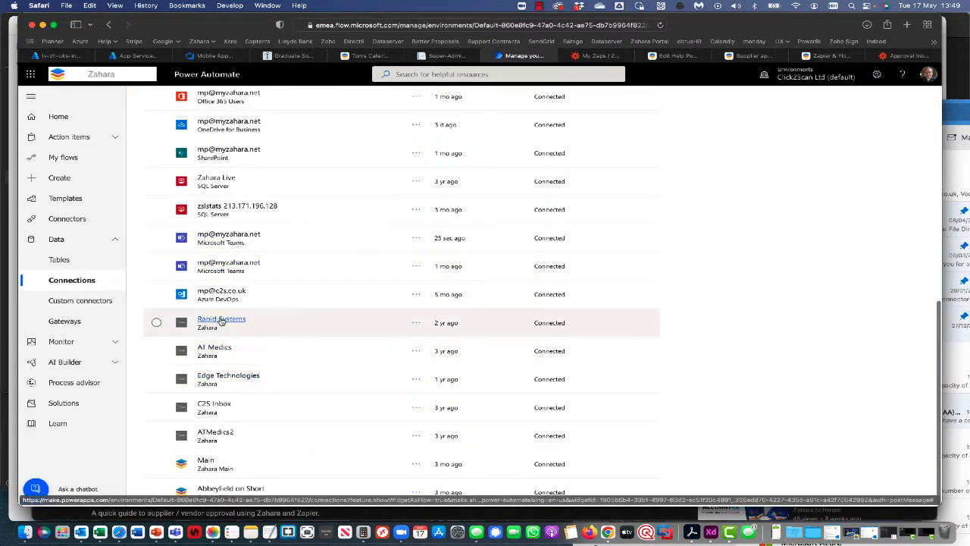
pyautogui.scroll(10, 225, 322)
# Return to the "New Supplier -> Create an approval" flow, reopen it for editing and check the New Supplier trigger
pyautogui.click(108, 25)
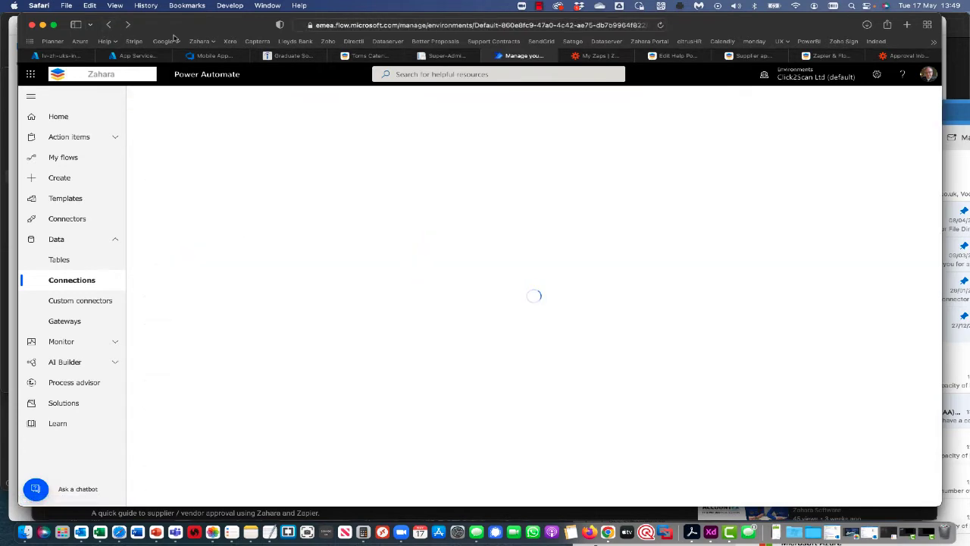
pyautogui.click(263, 207)
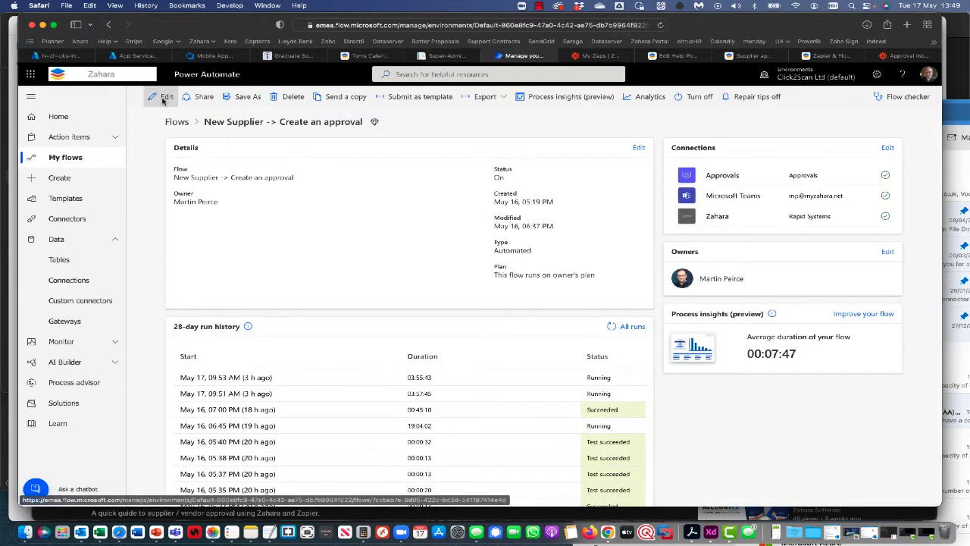
pyautogui.click(161, 97)
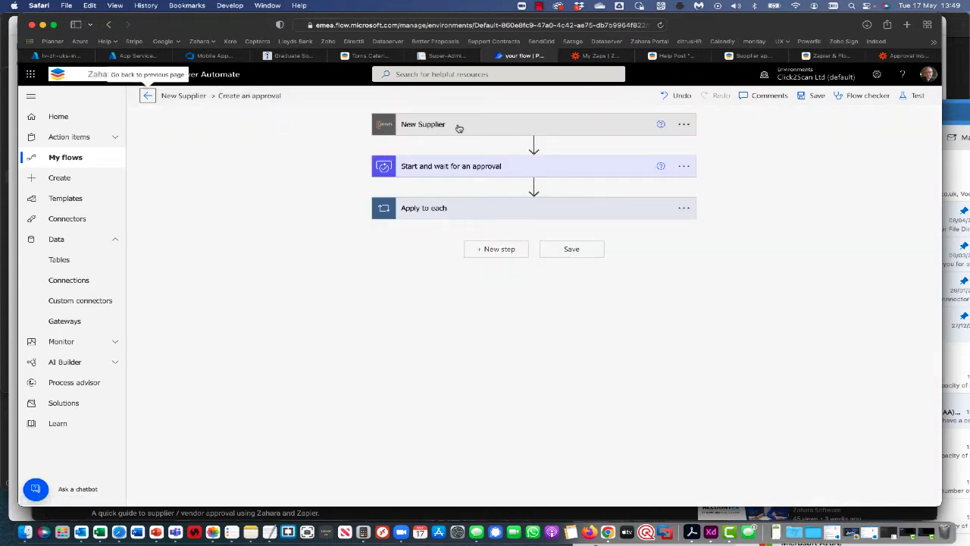
pyautogui.click(459, 128)
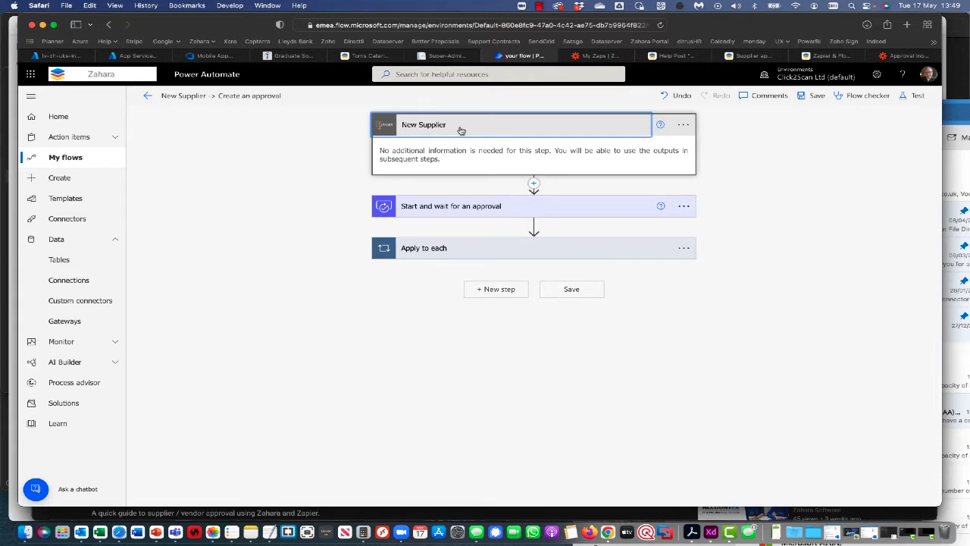
pyautogui.click(460, 130)
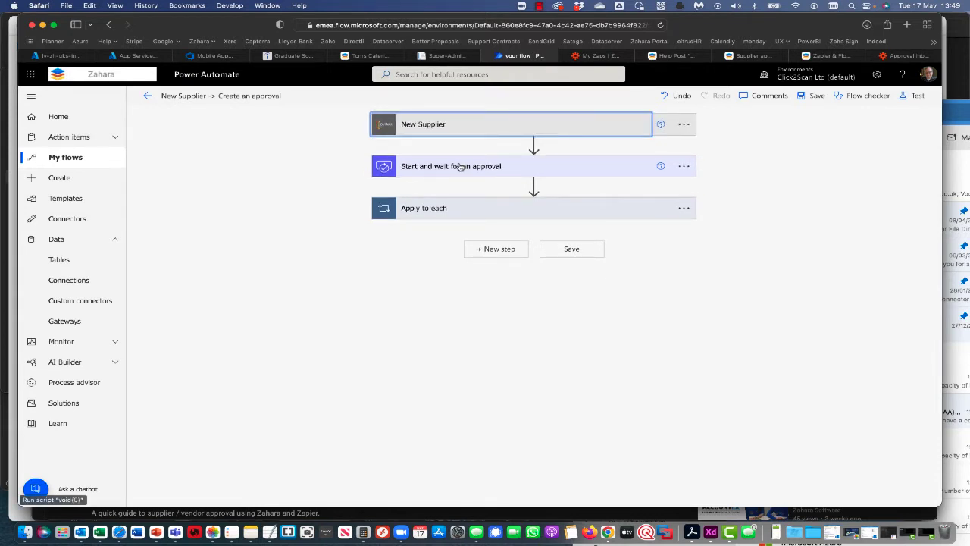
# Expand the "Start and wait for an approval" action and review the available approval types without changing the selection
pyautogui.click(460, 166)
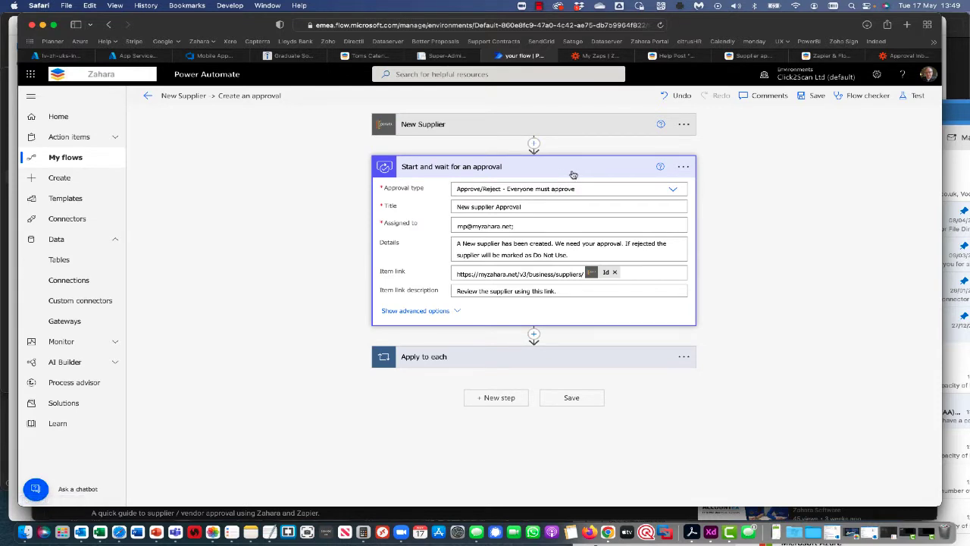
pyautogui.click(673, 190)
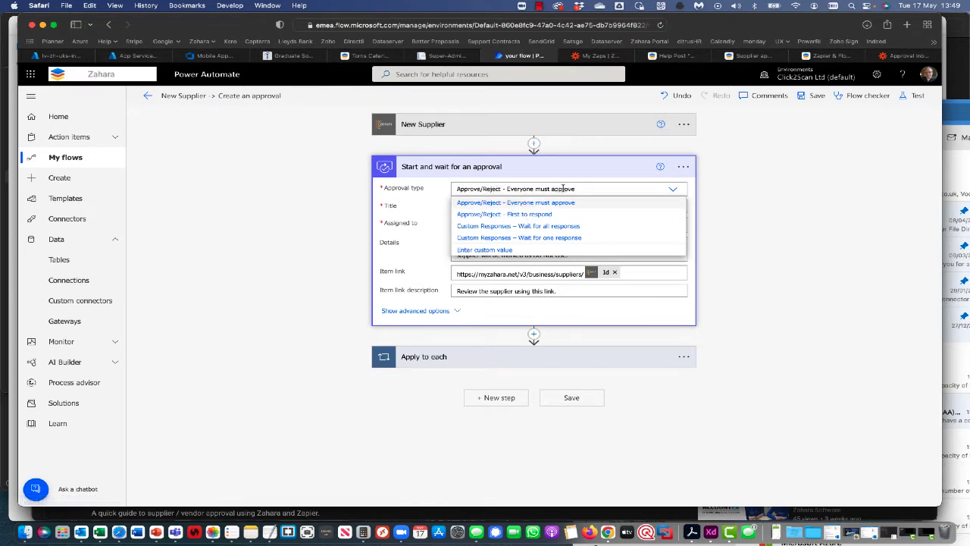
pyautogui.click(587, 170)
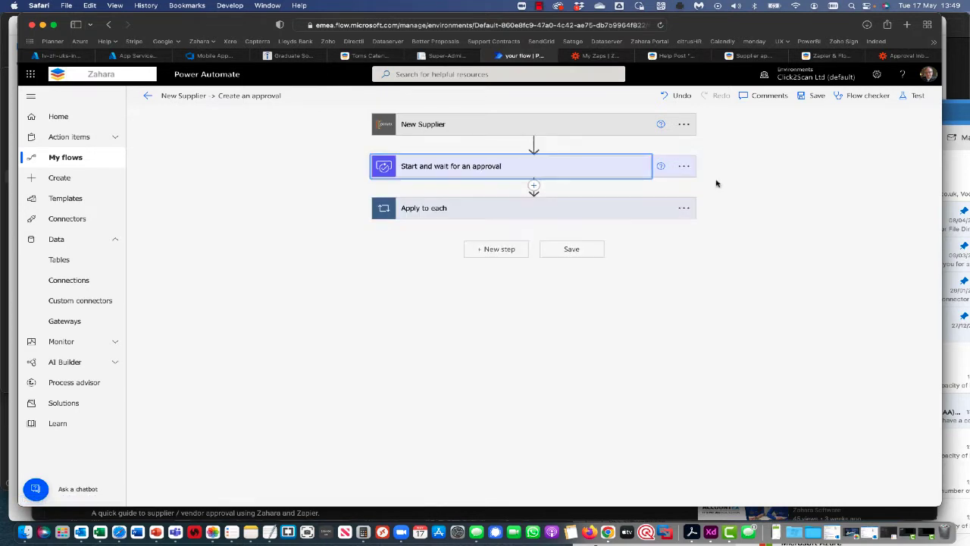
pyautogui.click(588, 176)
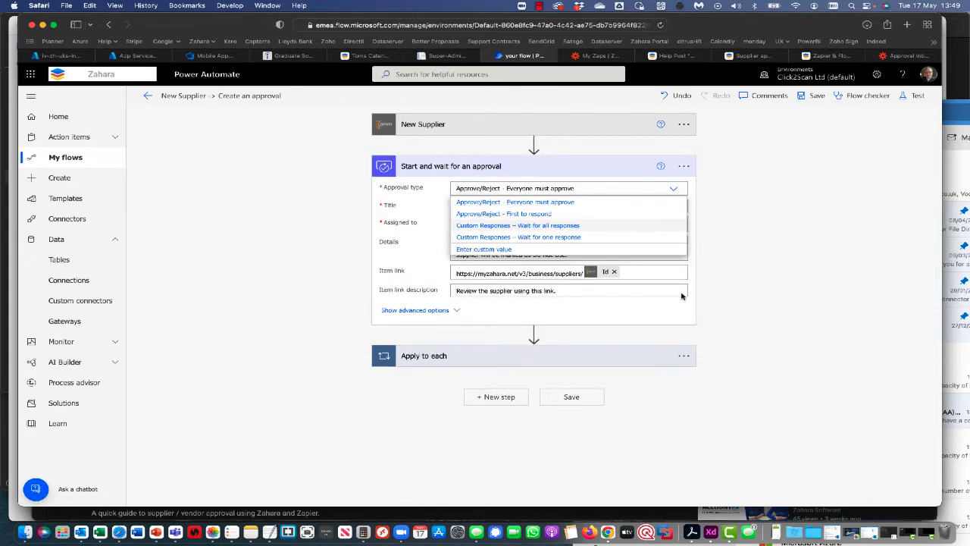
pyautogui.click(534, 205)
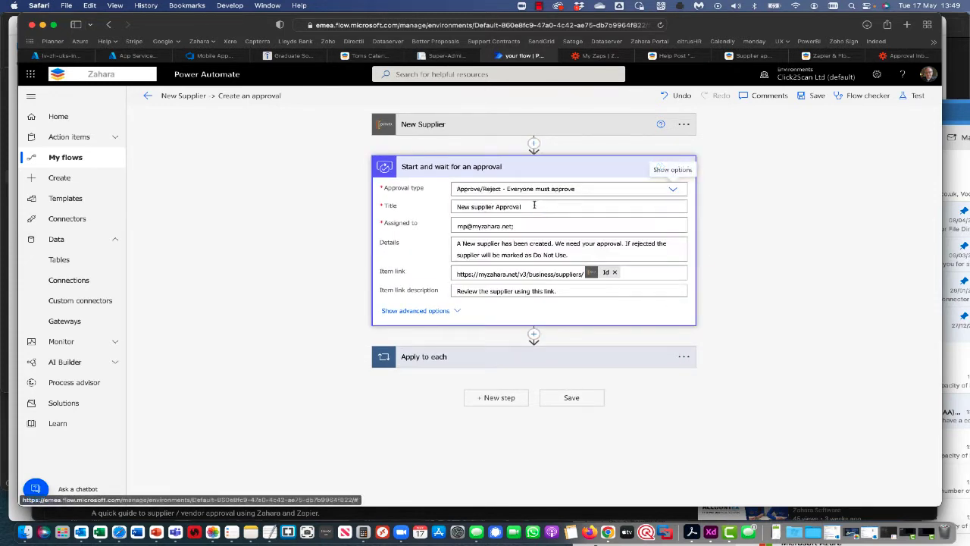
# Capitalise "Supplier" in the approval's title so it reads "New Supplier Approval"
pyautogui.click(471, 206)
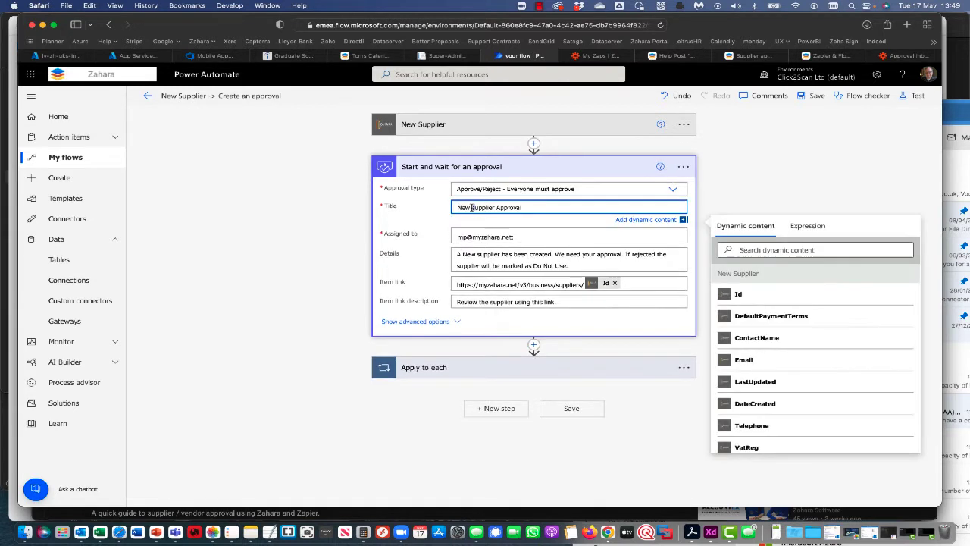
pyautogui.press('BackSpace')
pyautogui.write('S')
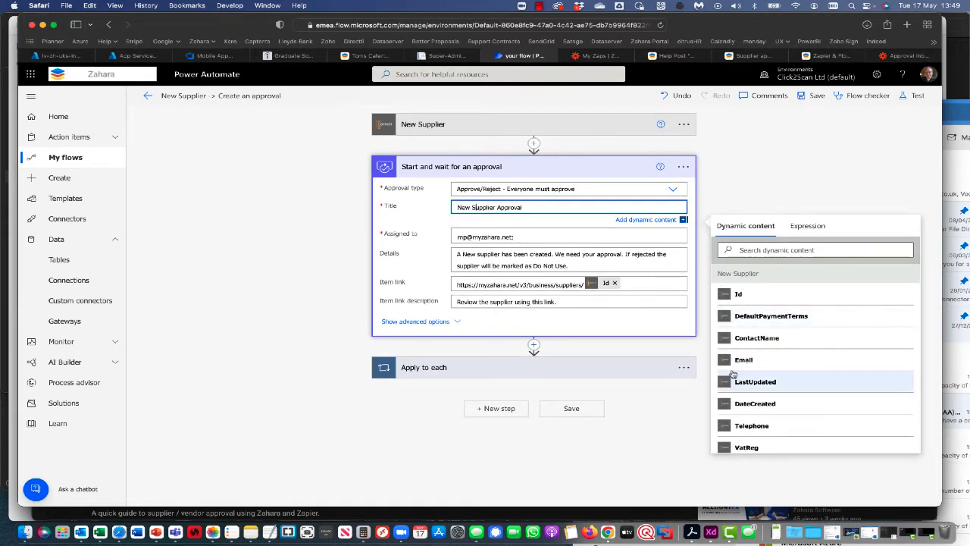
pyautogui.click(413, 225)
pyautogui.click(534, 207)
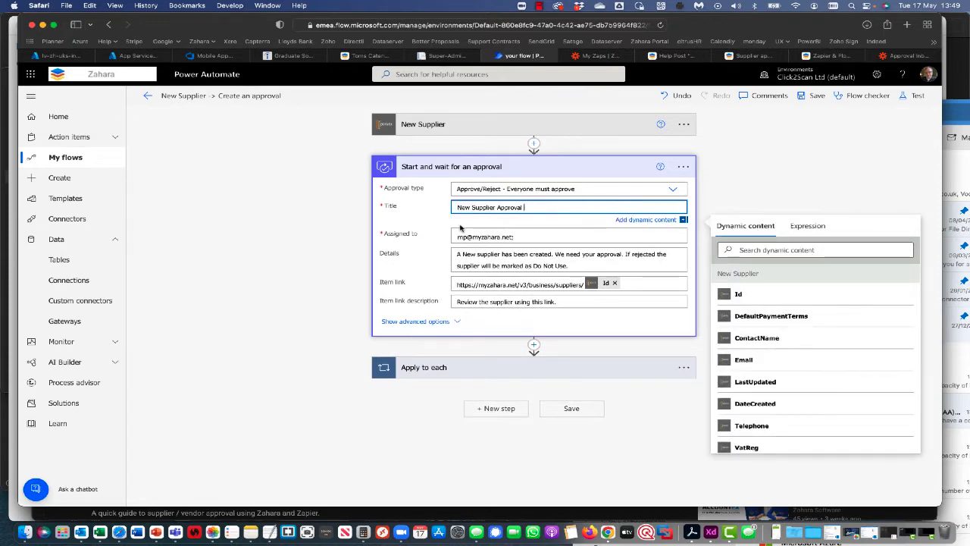
pyautogui.click(432, 223)
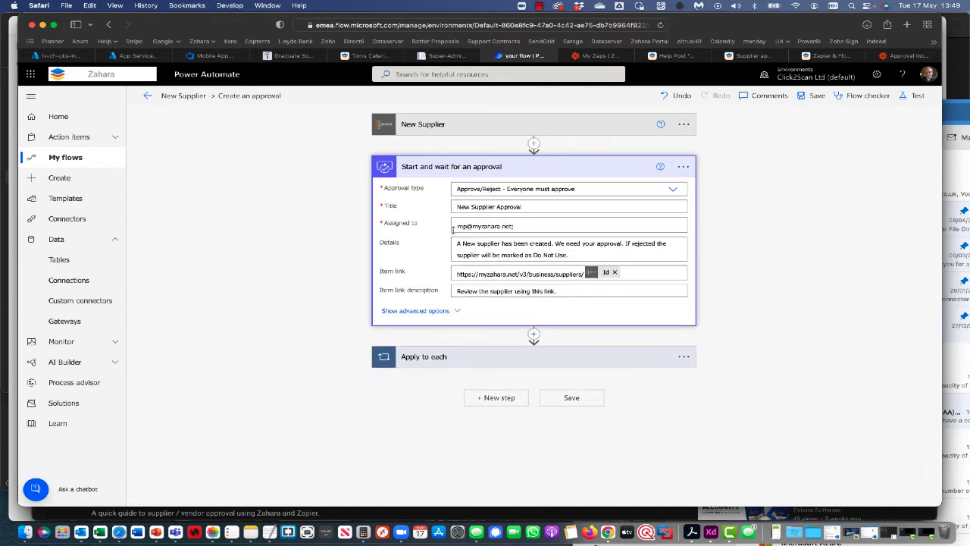
# Check the approval's assignee, and lowercase "new" in the details so they begin "A new supplier has been created."
pyautogui.click(527, 226)
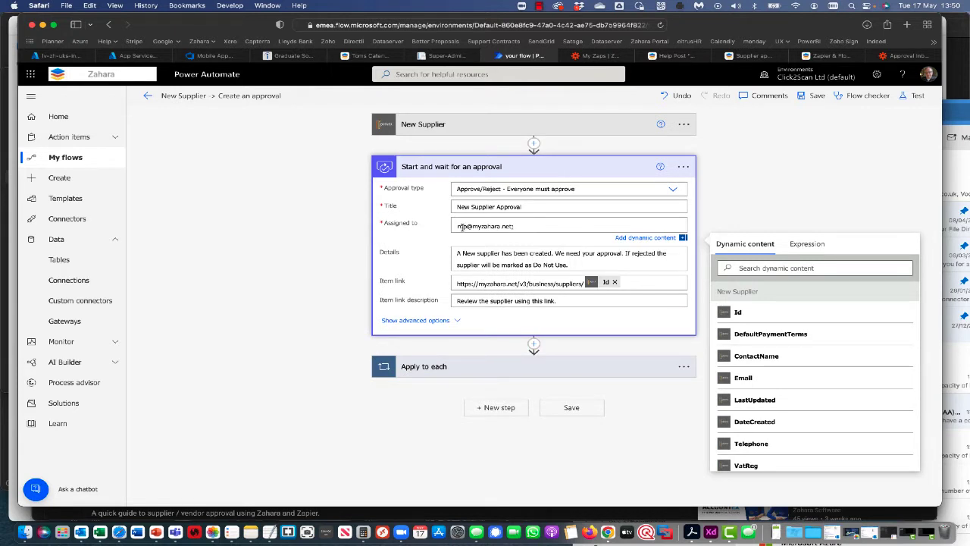
pyautogui.click(429, 237)
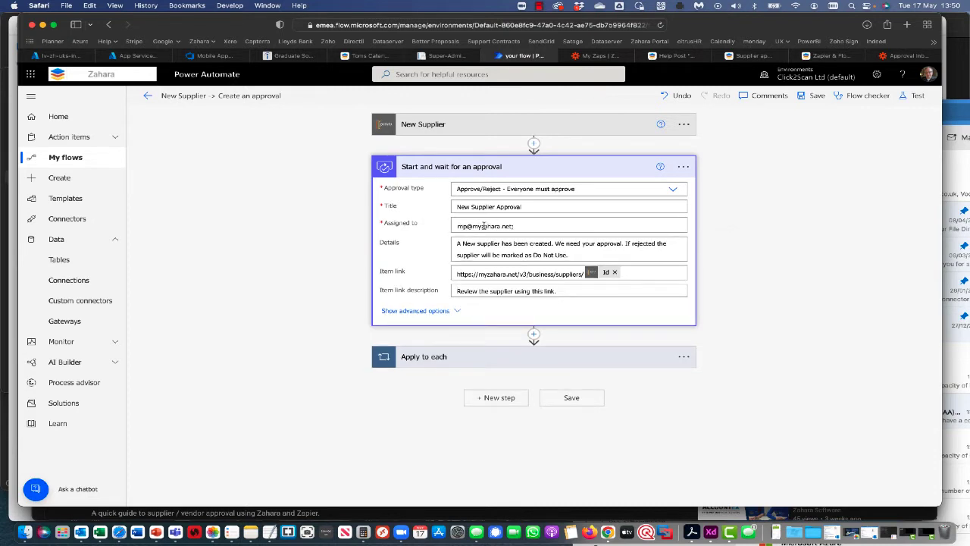
pyautogui.click(465, 244)
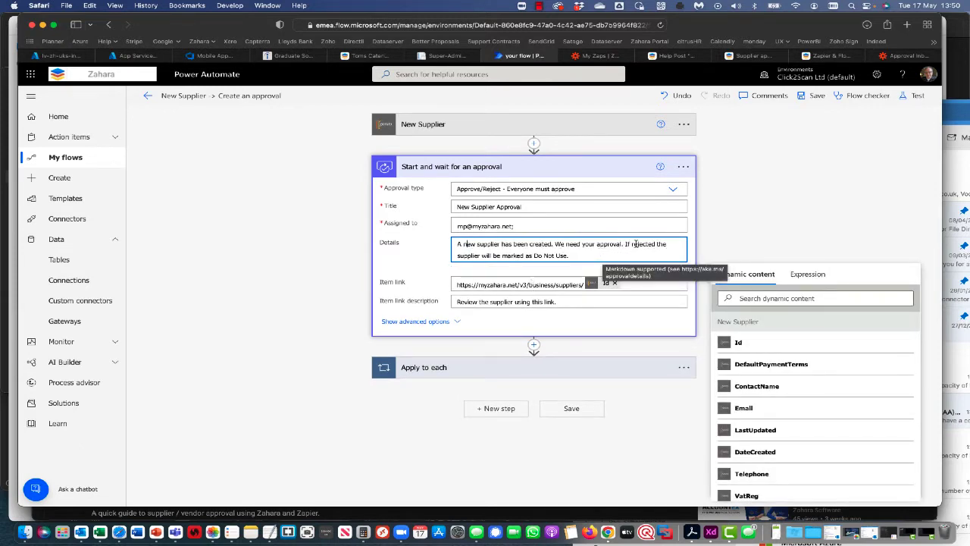
pyautogui.click(427, 254)
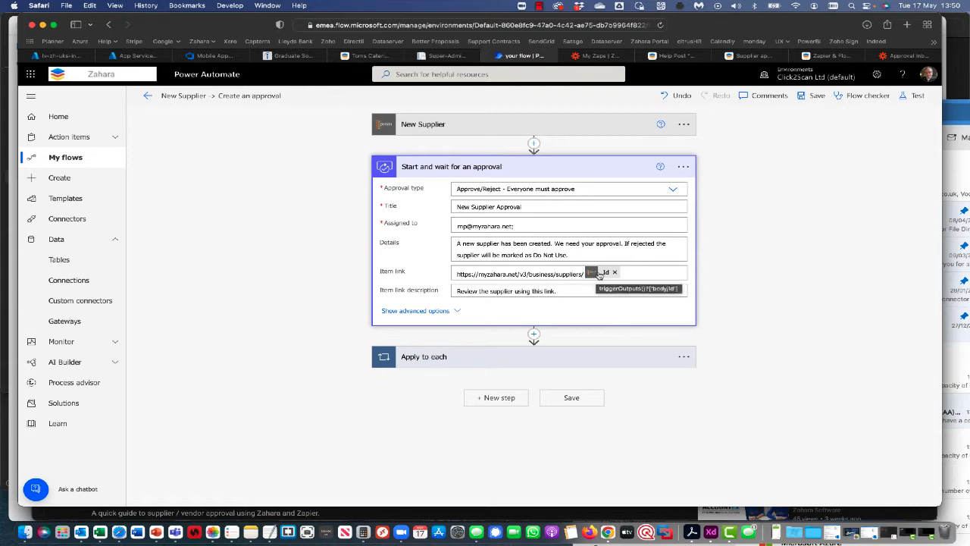
# Review the dynamic content fields from New Supplier that are available for the approval's item link
pyautogui.click(638, 273)
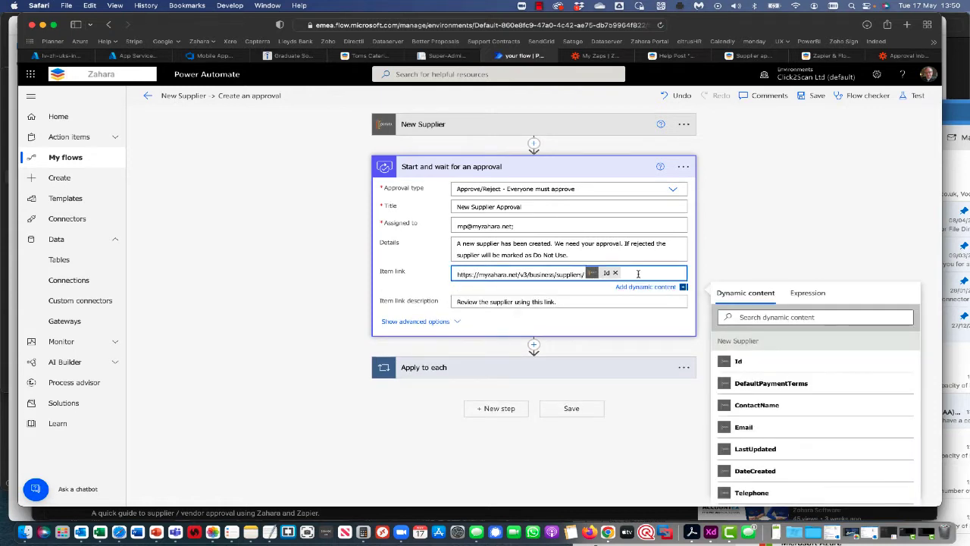
pyautogui.scroll(-5, 775, 378)
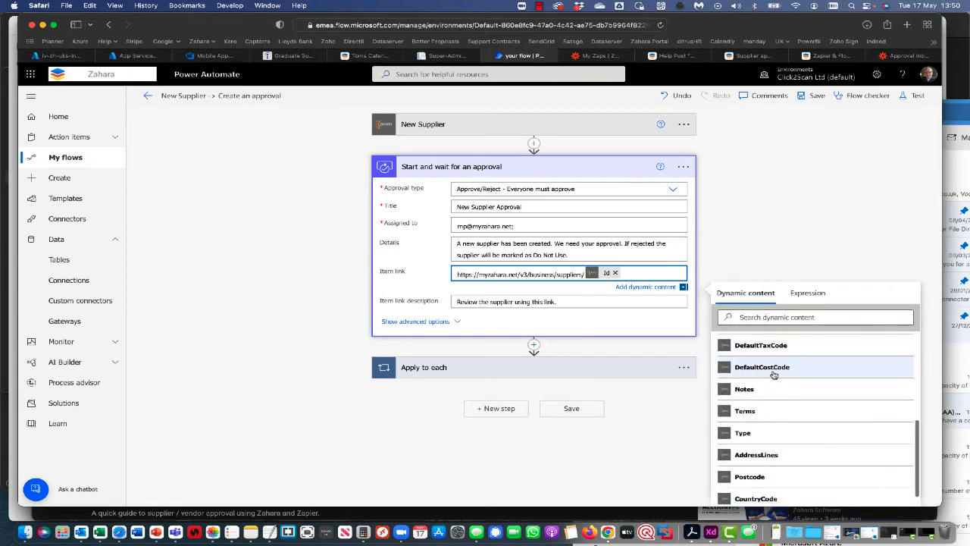
pyautogui.scroll(5, 773, 373)
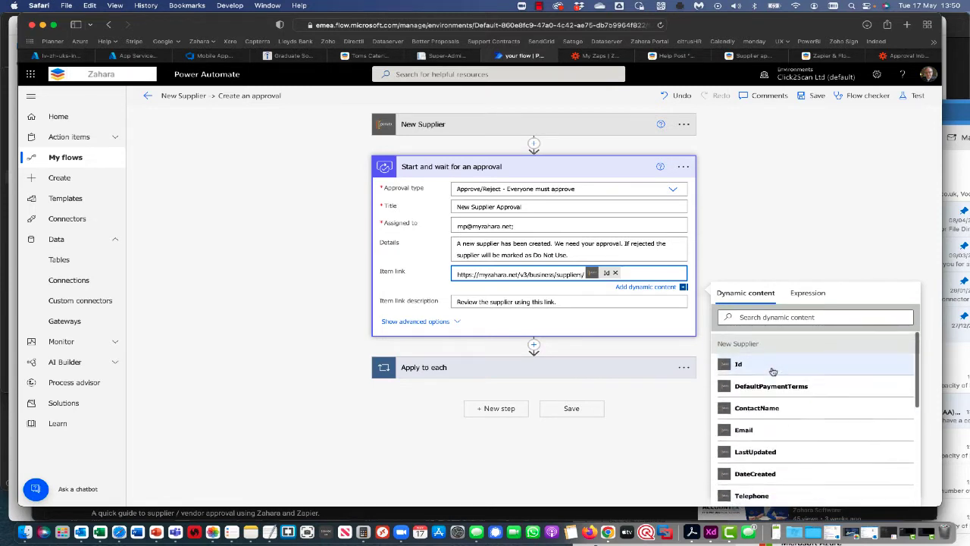
pyautogui.click(622, 334)
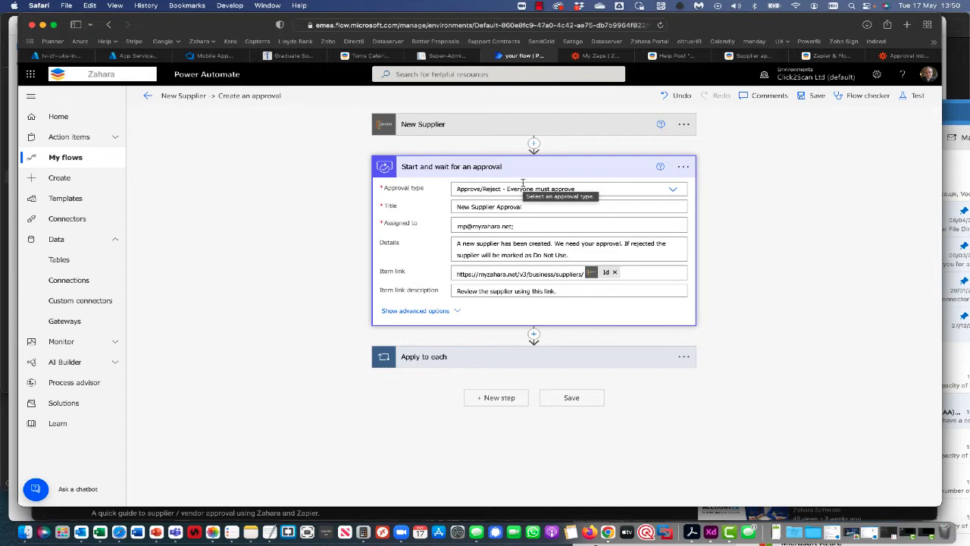
# Expand the "Apply to each" loop and its Condition, and examine the approval response test with its yes and no branches
pyautogui.click(512, 357)
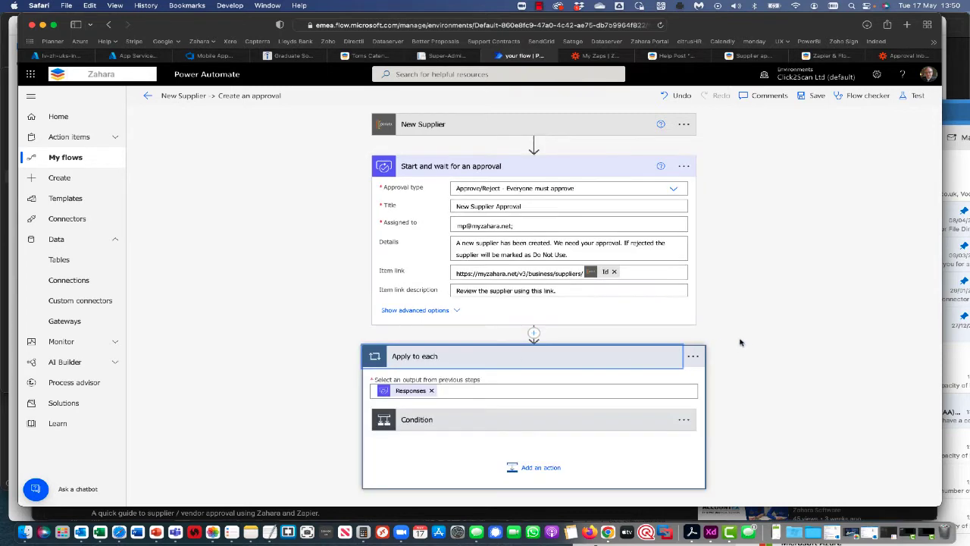
pyautogui.scroll(-2, 741, 343)
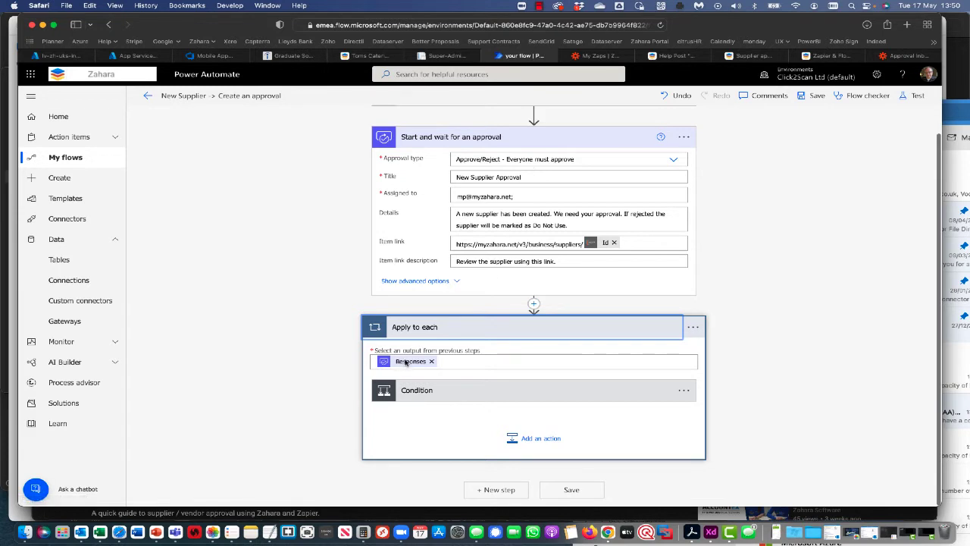
pyautogui.moveTo(405, 362)
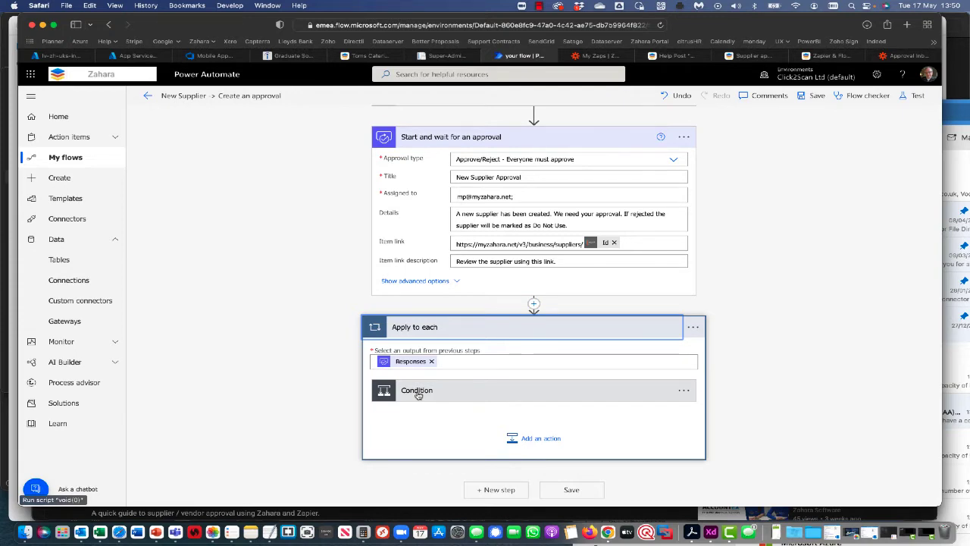
pyautogui.click(417, 393)
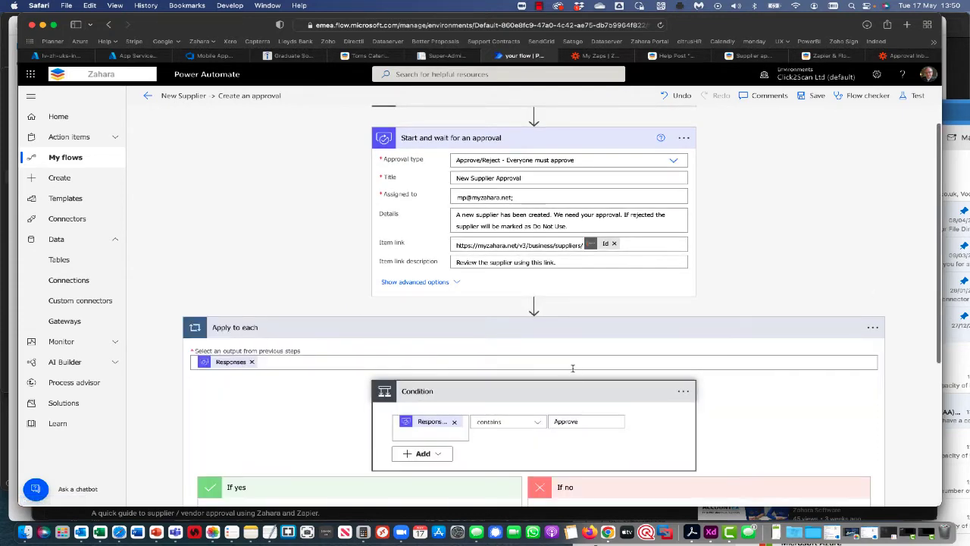
pyautogui.scroll(-5, 572, 368)
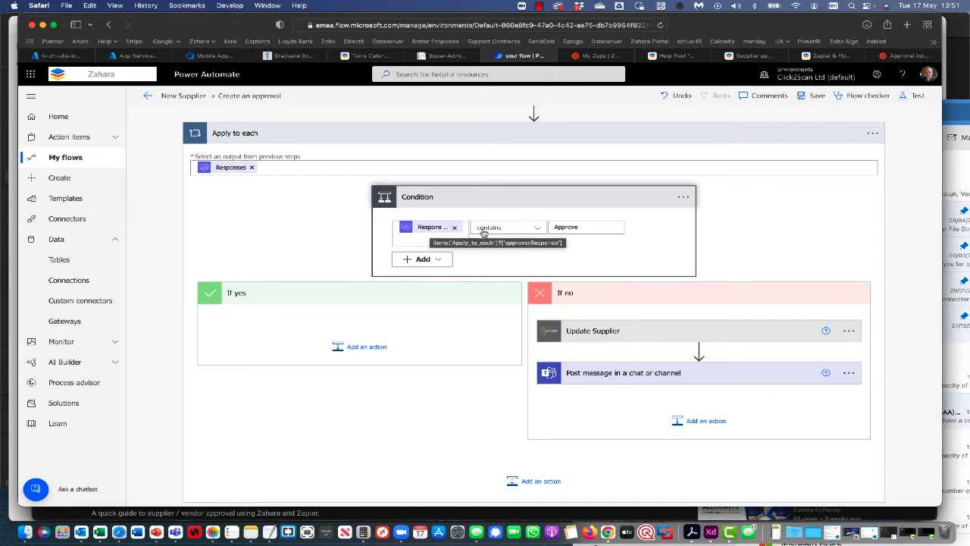
pyautogui.scroll(3, 576, 230)
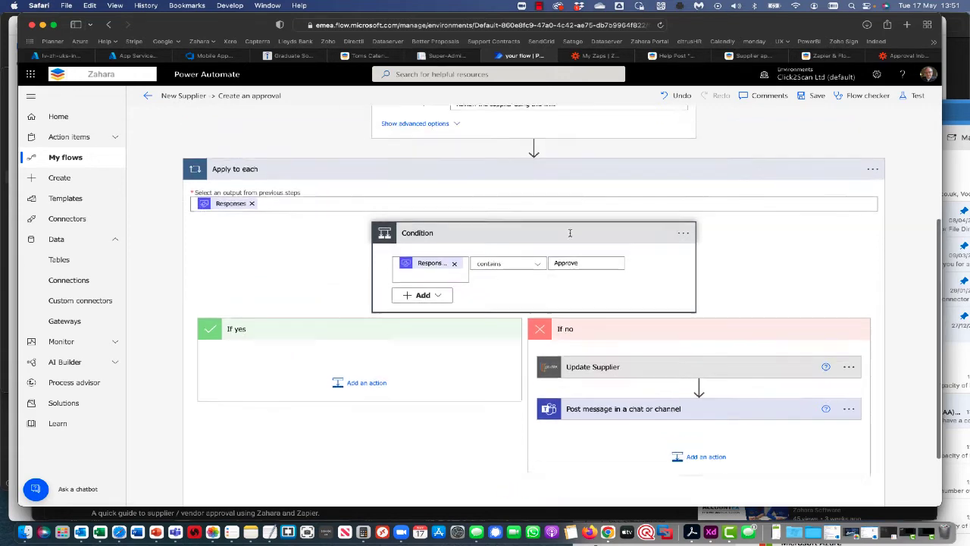
# Expand the Update Supplier action in the Condition's no branch and examine which supplier fields it fills in
pyautogui.scroll(-2, 570, 237)
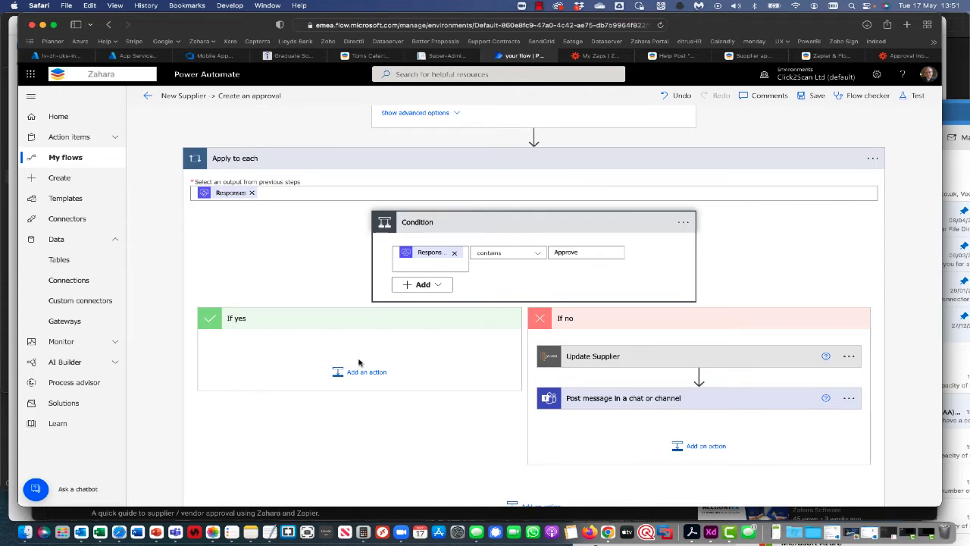
pyautogui.click(612, 362)
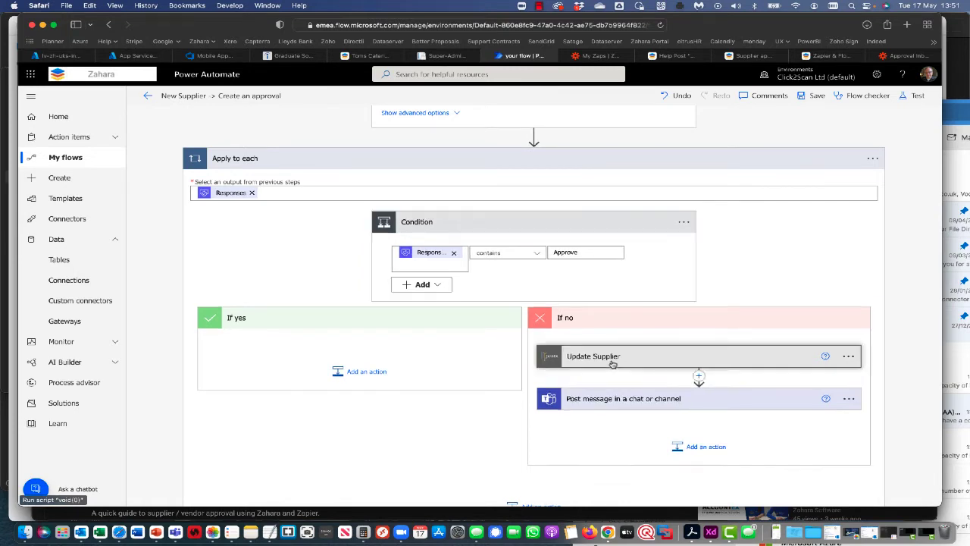
pyautogui.scroll(-3, 755, 291)
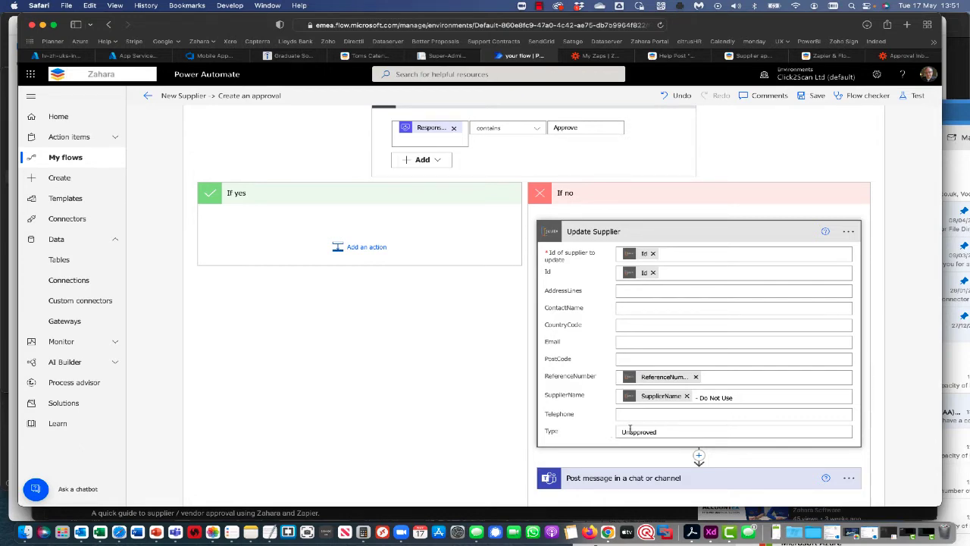
pyautogui.scroll(-4, 629, 430)
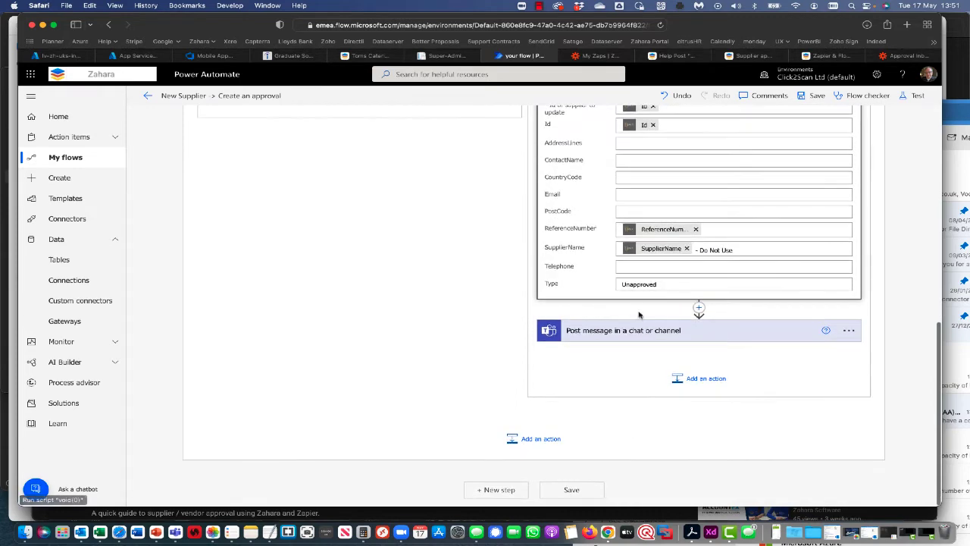
# Expand the "Post message in a chat or channel" action and examine its Teams channel and message settings
pyautogui.click(626, 331)
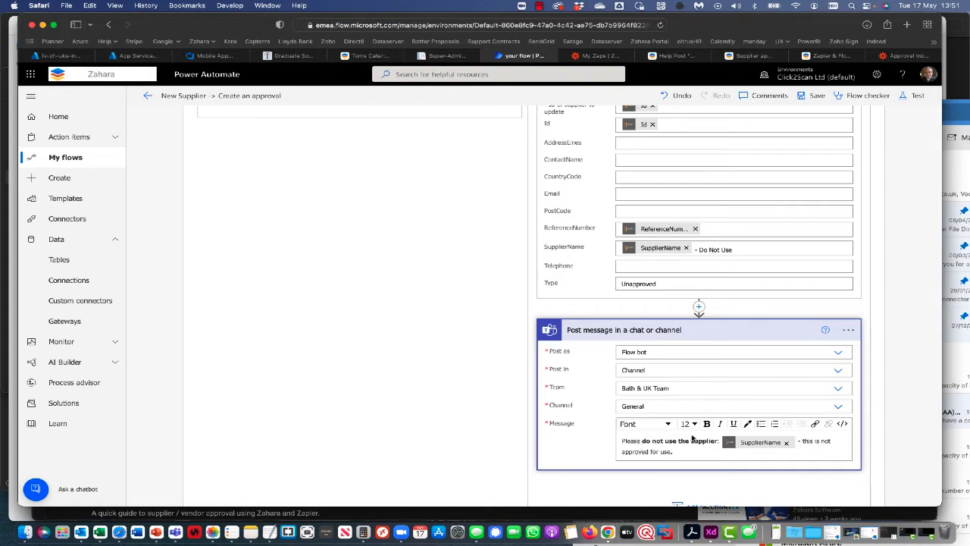
pyautogui.scroll(10, 689, 437)
pyautogui.scroll(-20, 684, 436)
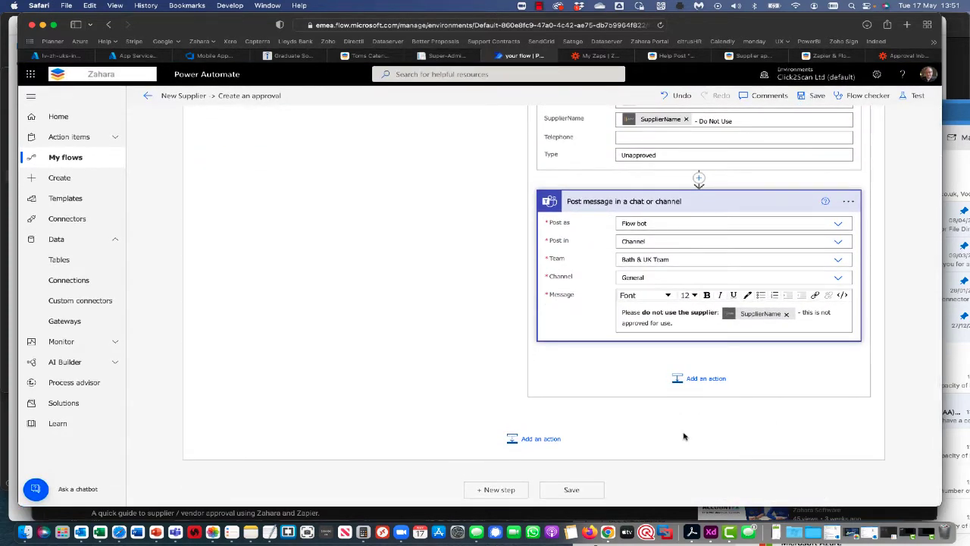
pyautogui.scroll(5, 683, 435)
pyautogui.scroll(4, 683, 433)
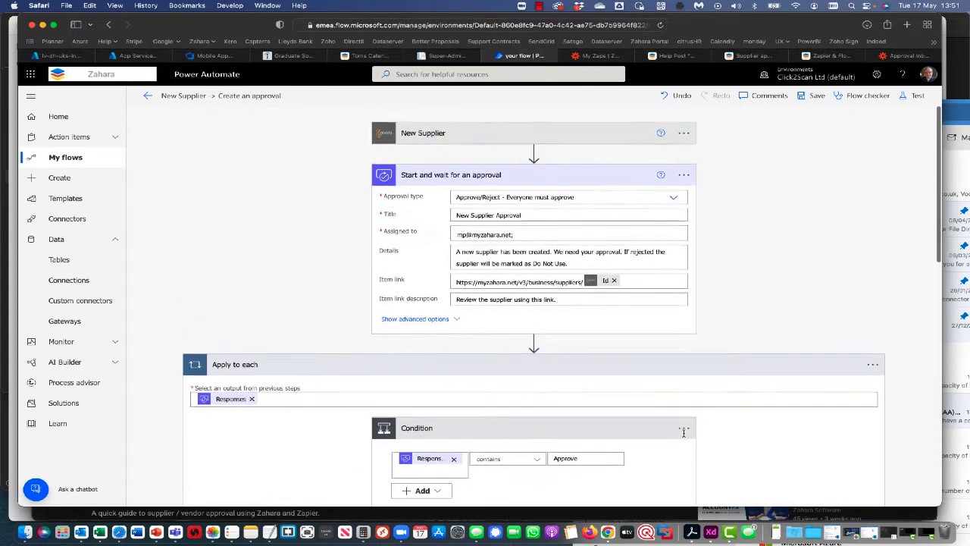
# Leave the flow editor without saving, and start a new supplier in Zahara's supplier list
pyautogui.click(146, 97)
pyautogui.click(578, 288)
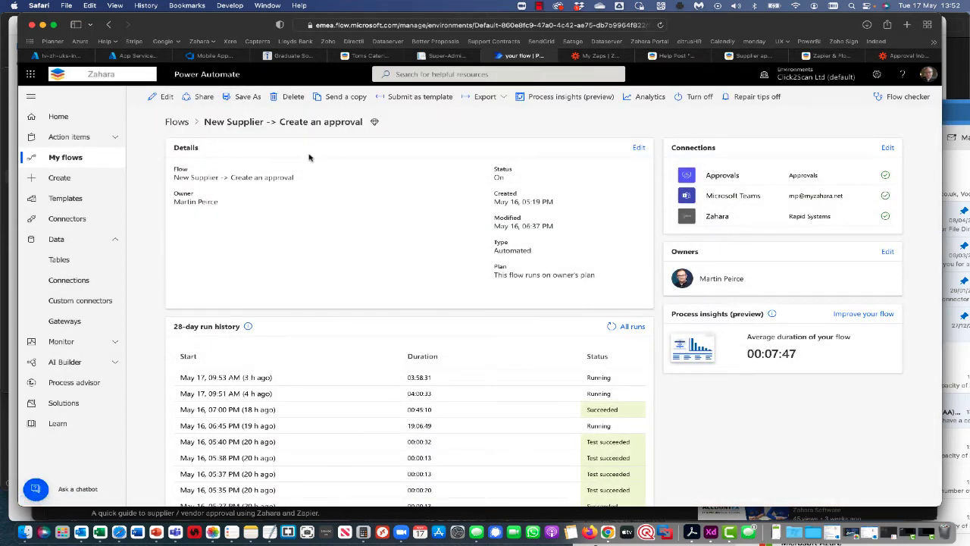
pyautogui.click(371, 58)
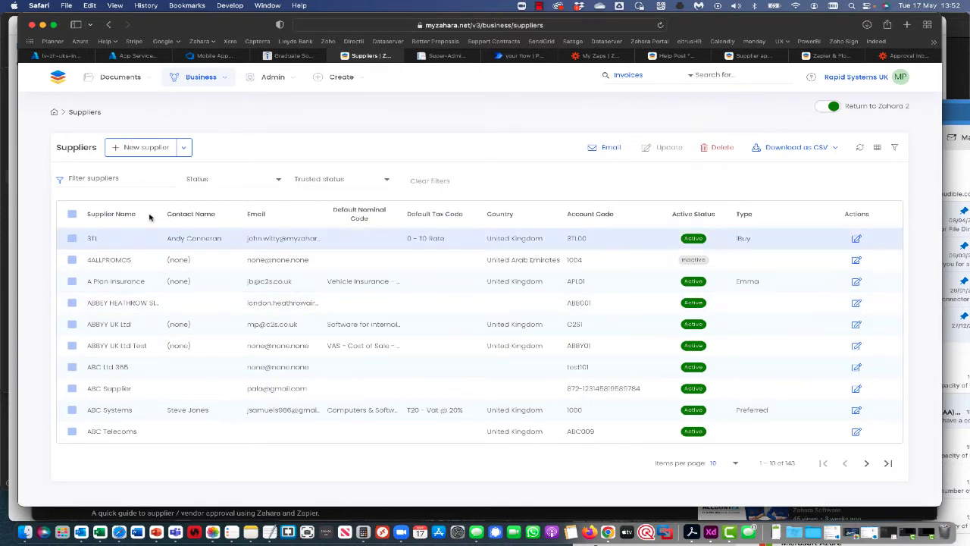
pyautogui.click(141, 148)
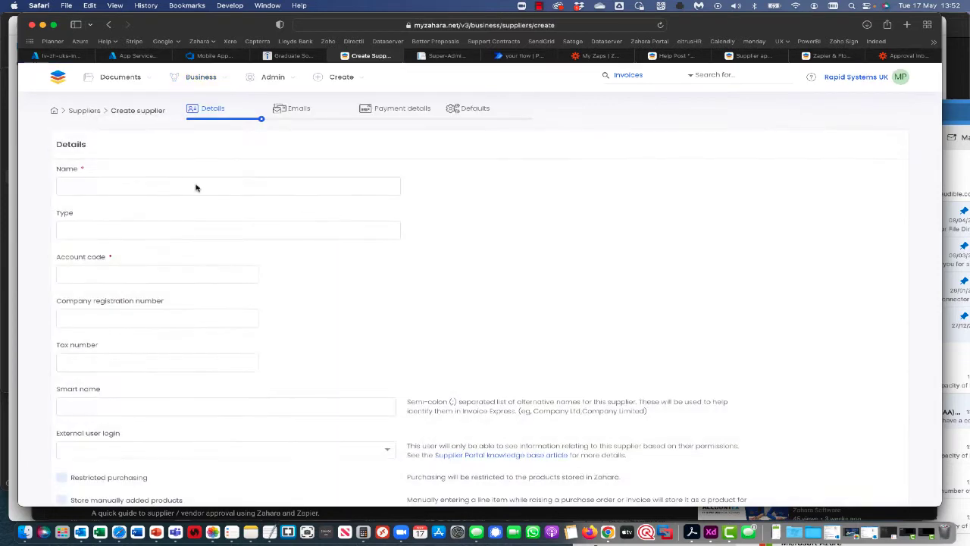
# Name the new supplier "Cheese & Co Cheese Company" and enter its account code
pyautogui.click(93, 180)
pyautogui.write('Cheese & Co Cheese Company')
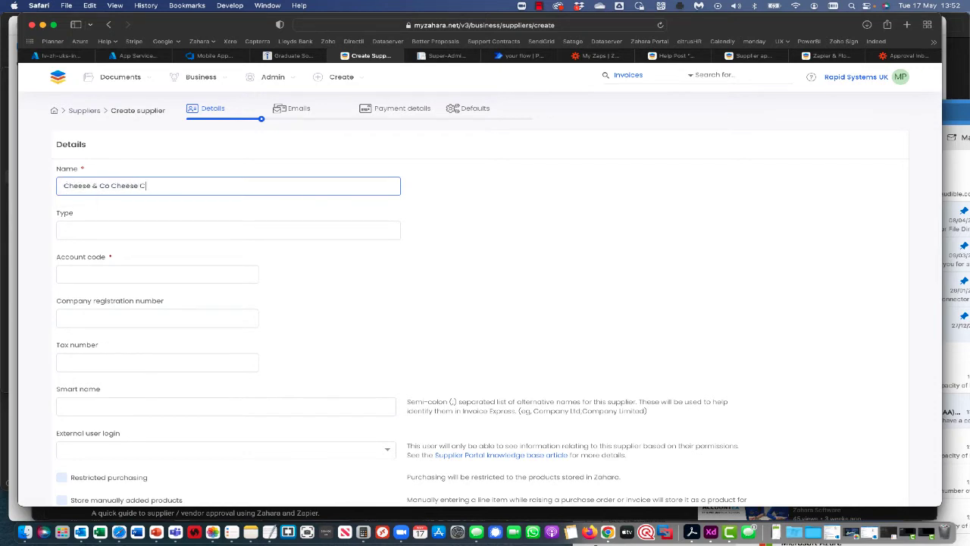
pyautogui.click(78, 227)
pyautogui.click(88, 276)
pyautogui.write('CHESE01')
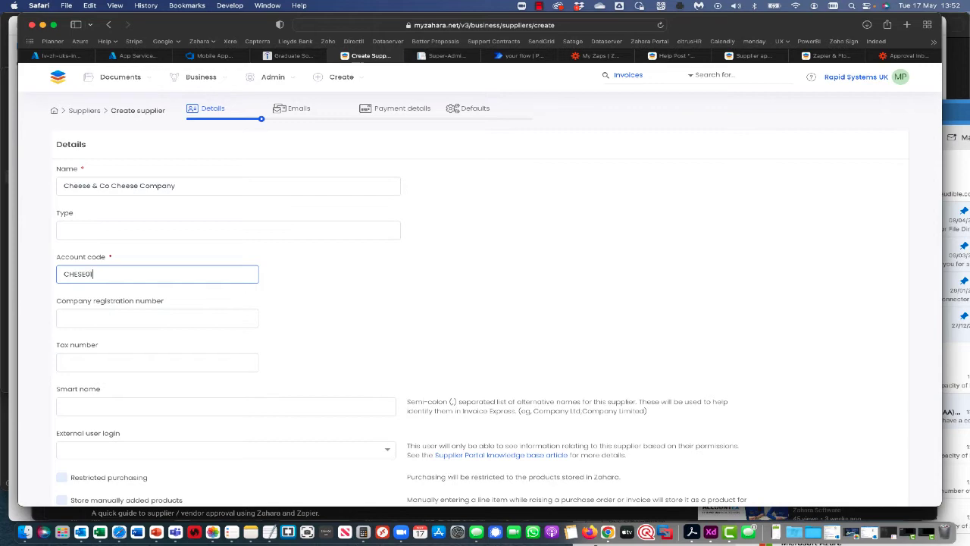
# Enter the contact's full name in the new supplier's contact details
pyautogui.scroll(-5, 173, 316)
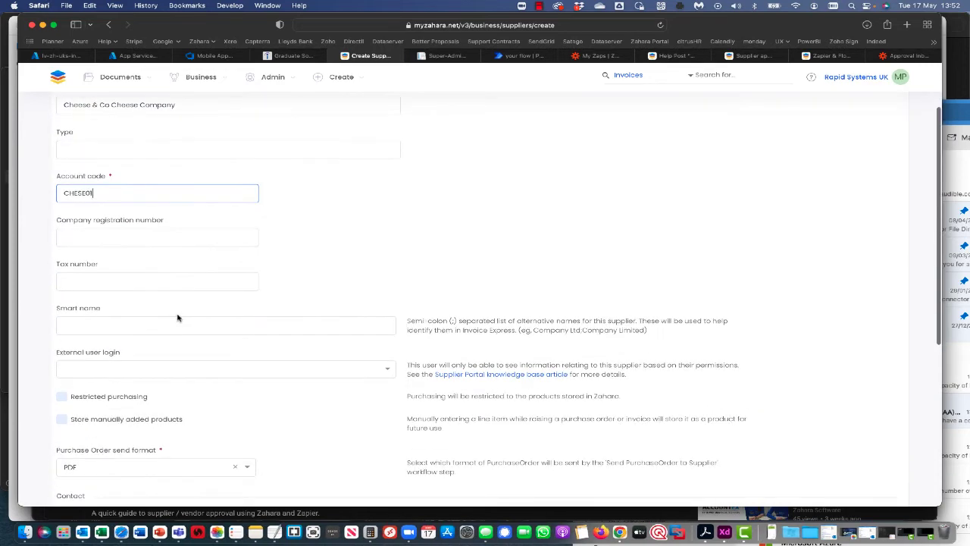
pyautogui.scroll(-3, 179, 318)
pyautogui.click(126, 314)
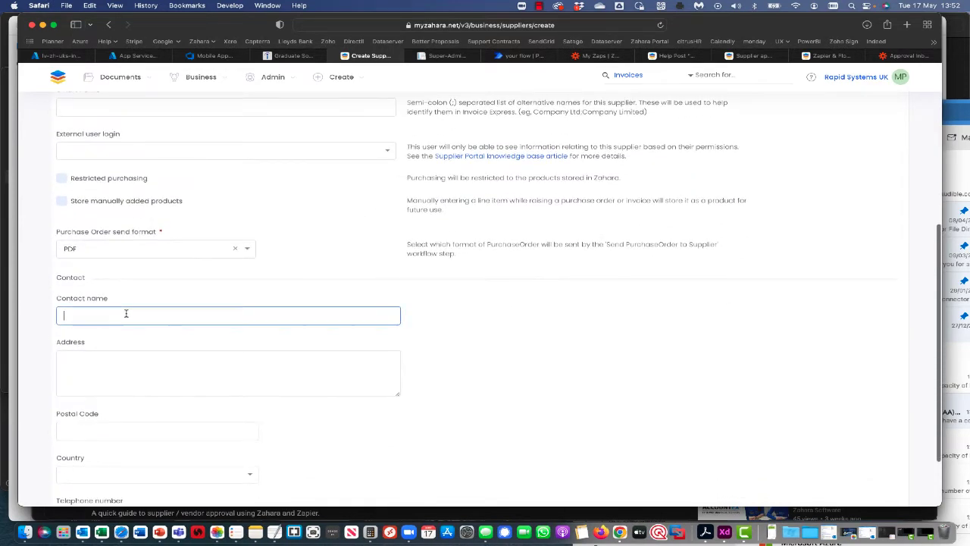
pyautogui.write('Jonny ')
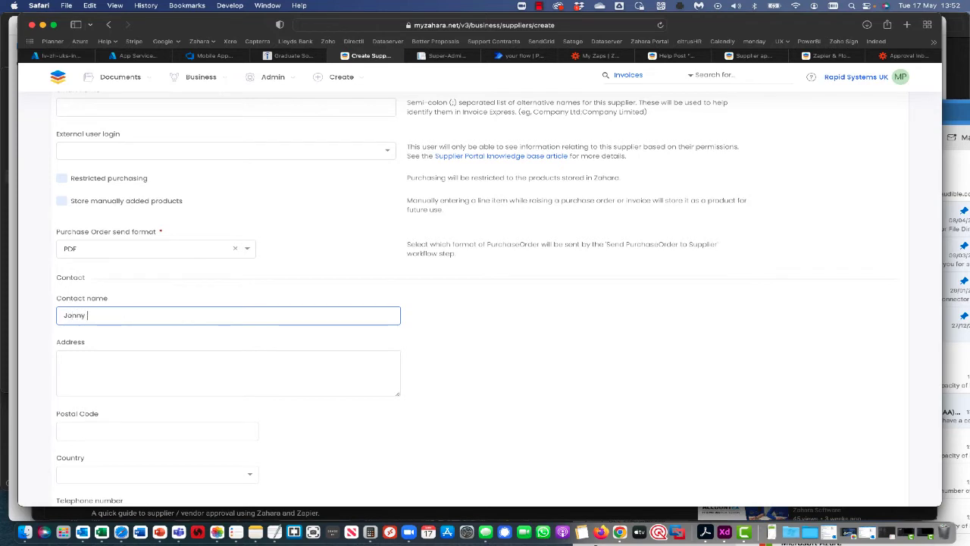
pyautogui.write('Cheese')
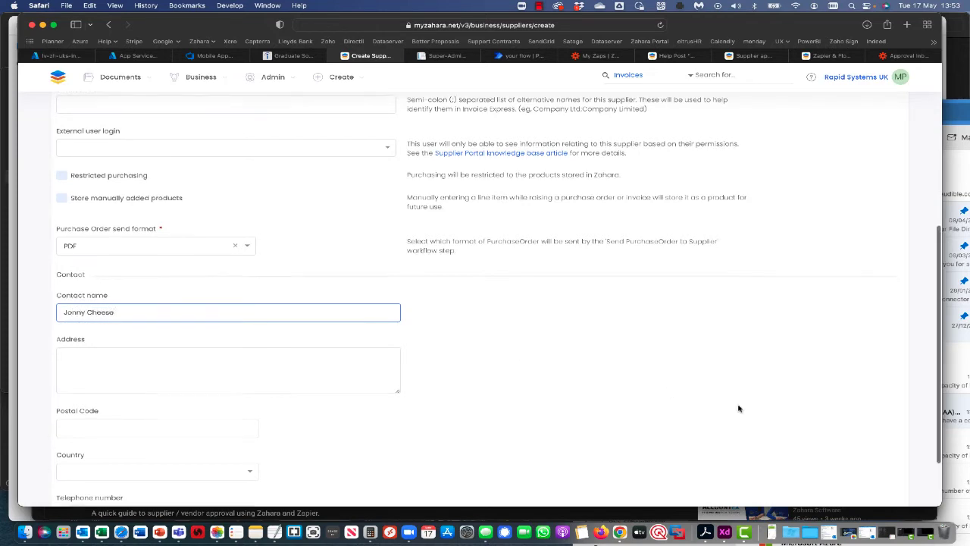
# Finish creating the supplier, leaving the emails, payment details and defaults as they are
pyautogui.scroll(-3, 736, 405)
pyautogui.click(882, 470)
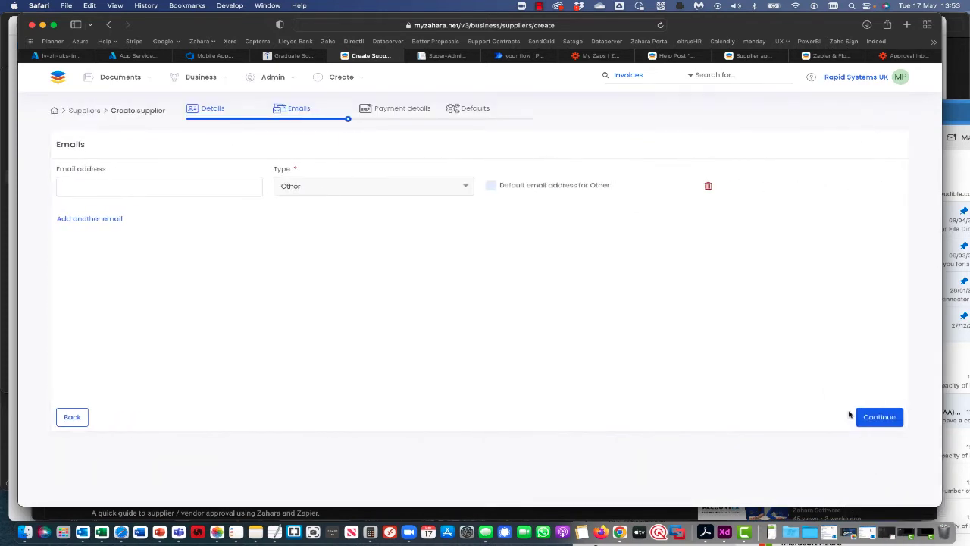
pyautogui.click(878, 416)
pyautogui.scroll(-3, 865, 460)
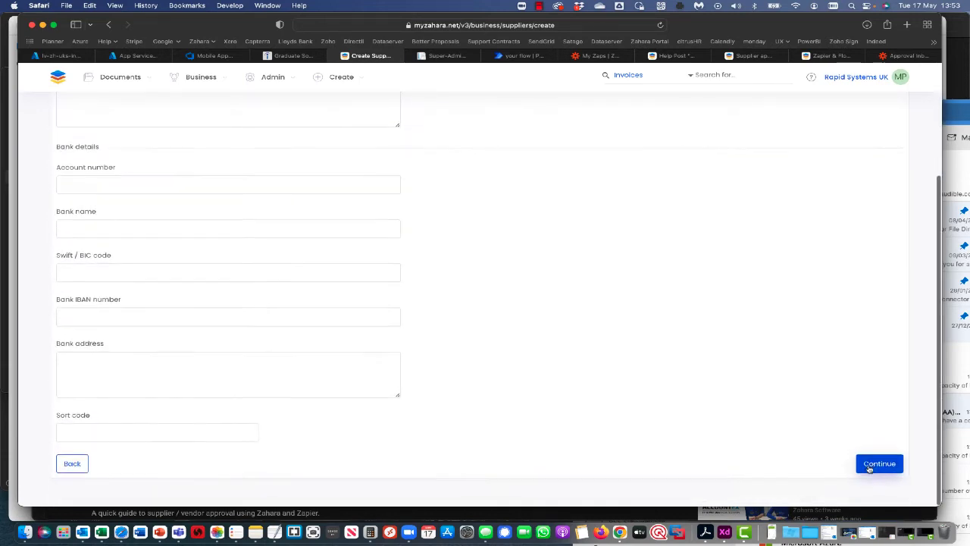
pyautogui.click(873, 462)
pyautogui.click(873, 393)
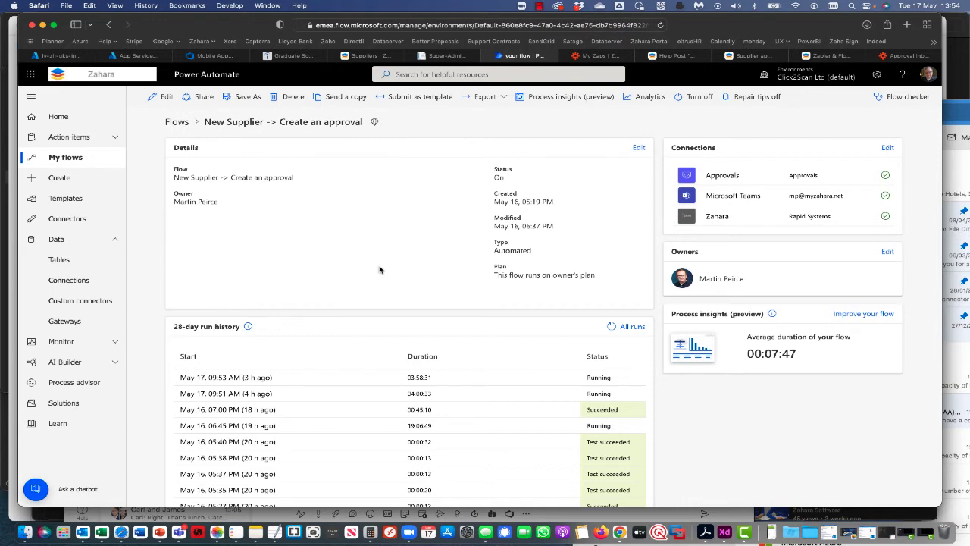
# Switch to Microsoft Teams, and review the new supplier approval request and the supplier page it links to
pyautogui.click(179, 532)
pyautogui.click(82, 138)
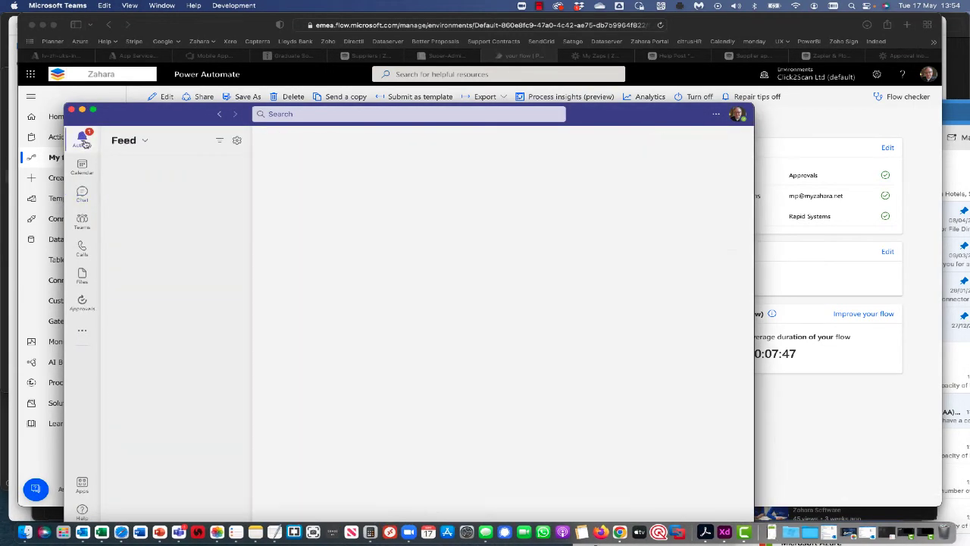
pyautogui.moveTo(173, 118); pyautogui.dragTo(139, 57)
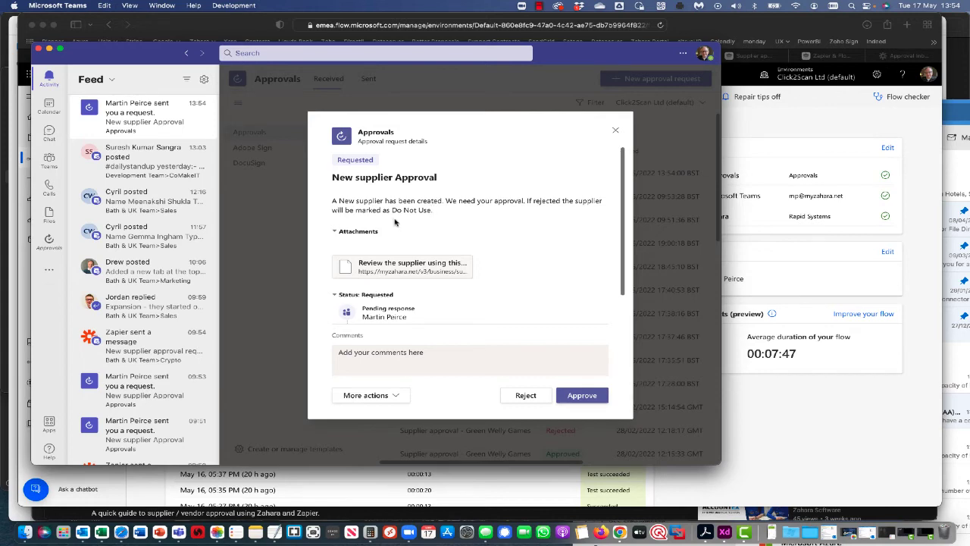
pyautogui.click(397, 272)
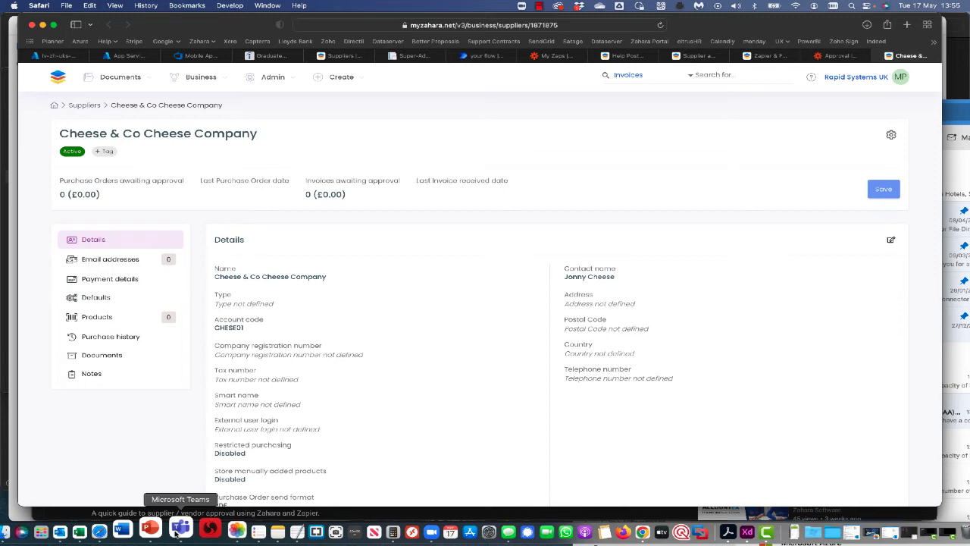
pyautogui.scroll(-3, 333, 458)
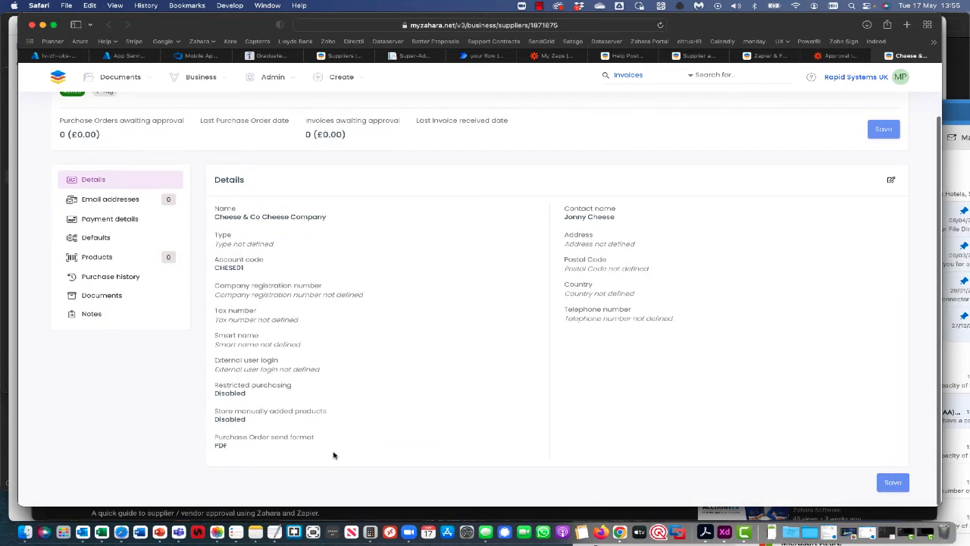
# Return to Microsoft Teams and reject the supplier approval request with the comment "No not to use -"
pyautogui.click(175, 528)
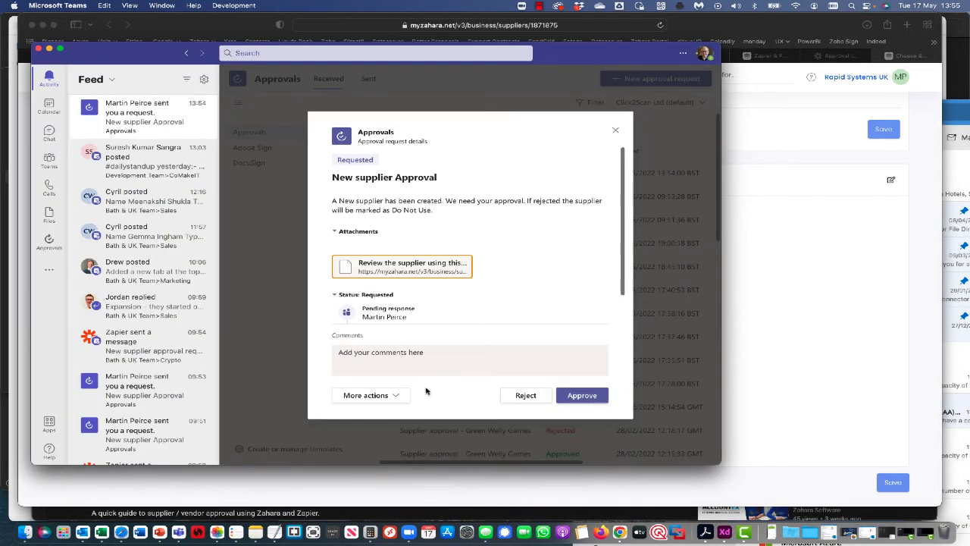
pyautogui.click(485, 351)
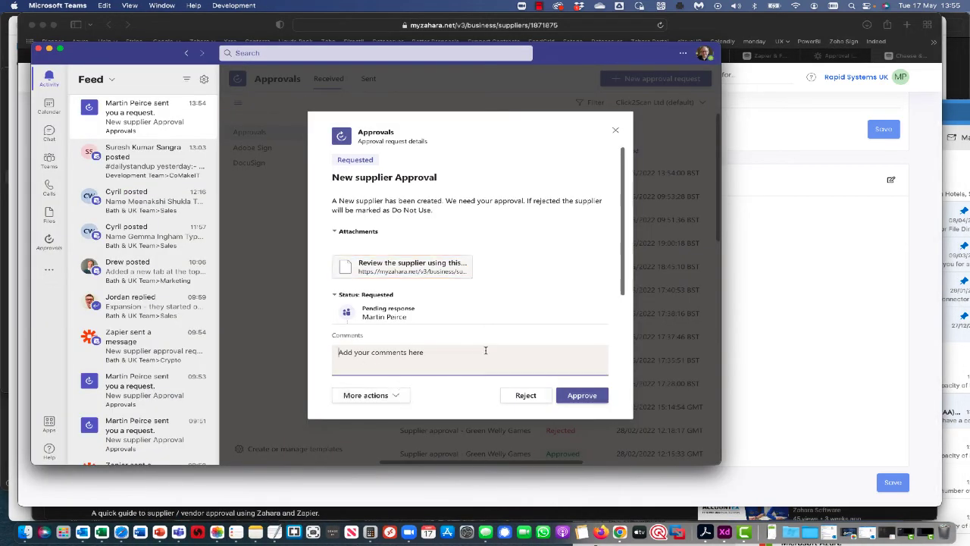
pyautogui.write('No not to use -')
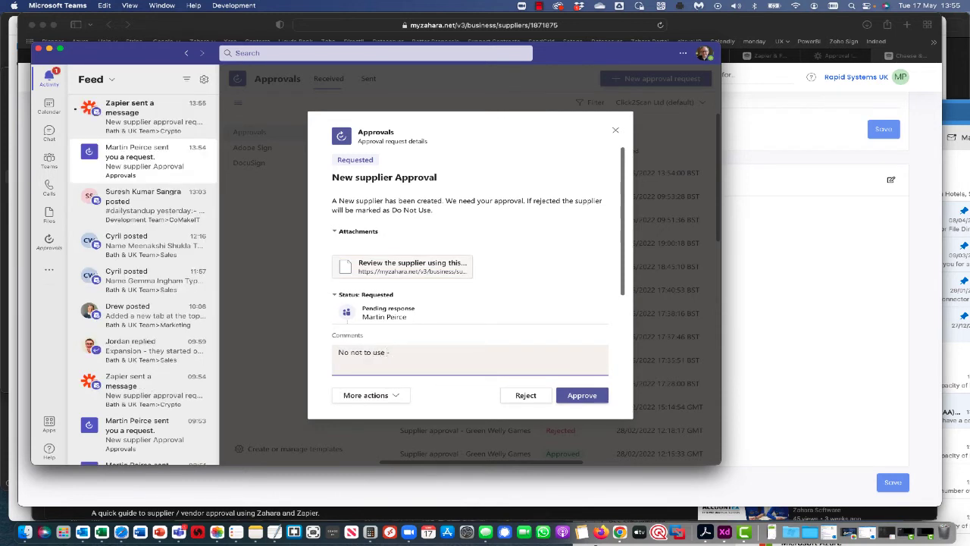
pyautogui.click(526, 395)
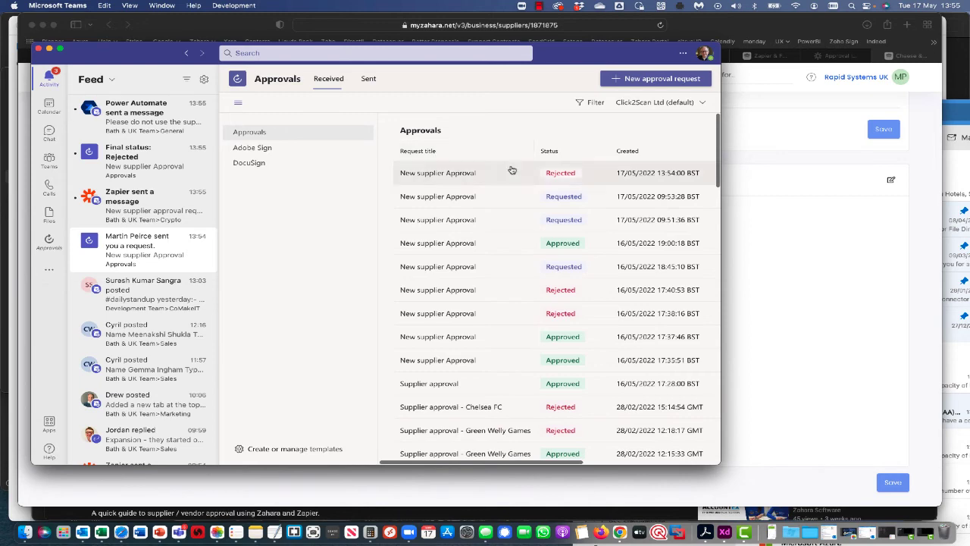
# Review Power Automate's message in the General channel and the final status notification for the approval request
pyautogui.click(145, 124)
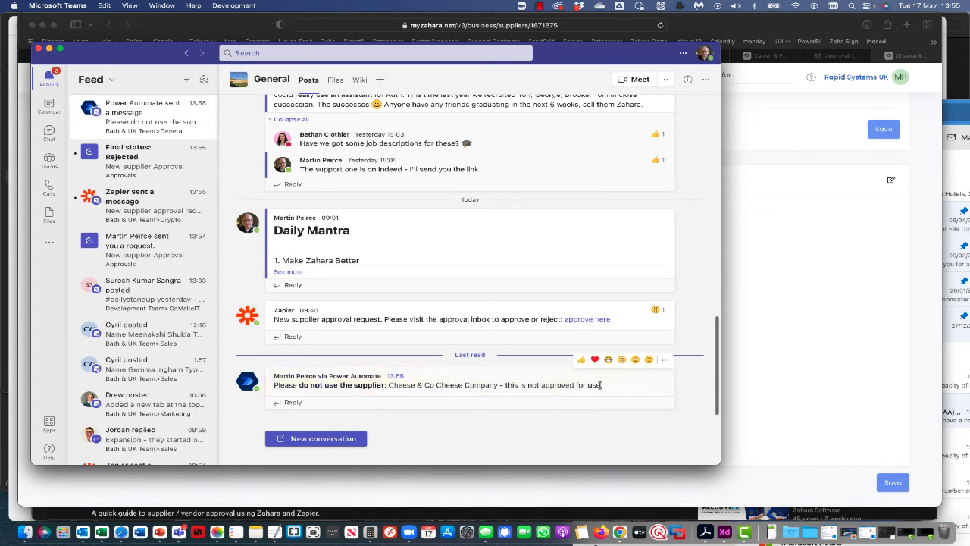
pyautogui.click(129, 165)
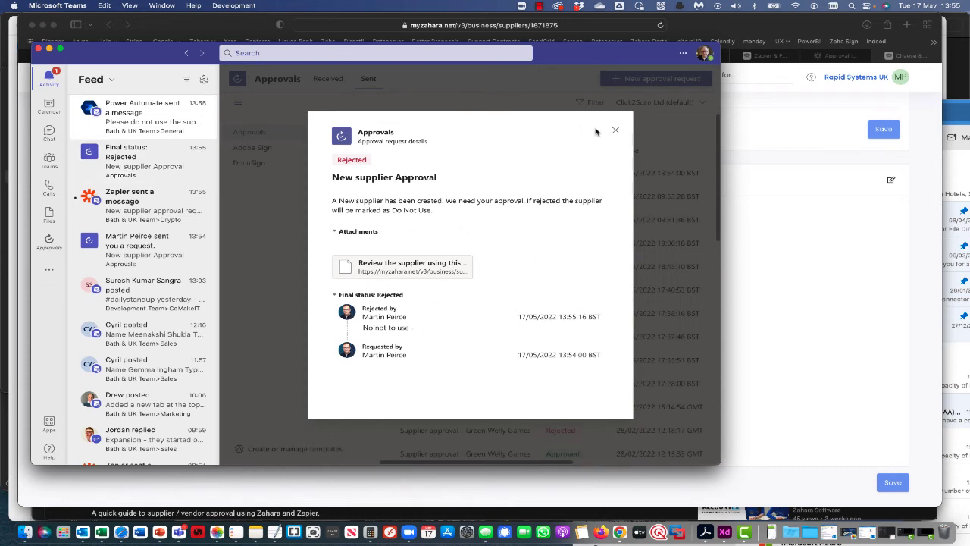
# Switch back to Zahara in Safari and filter the supplier list by "cheese"
pyautogui.click(790, 122)
pyautogui.scroll(2, 263, 113)
pyautogui.moveTo(201, 76)
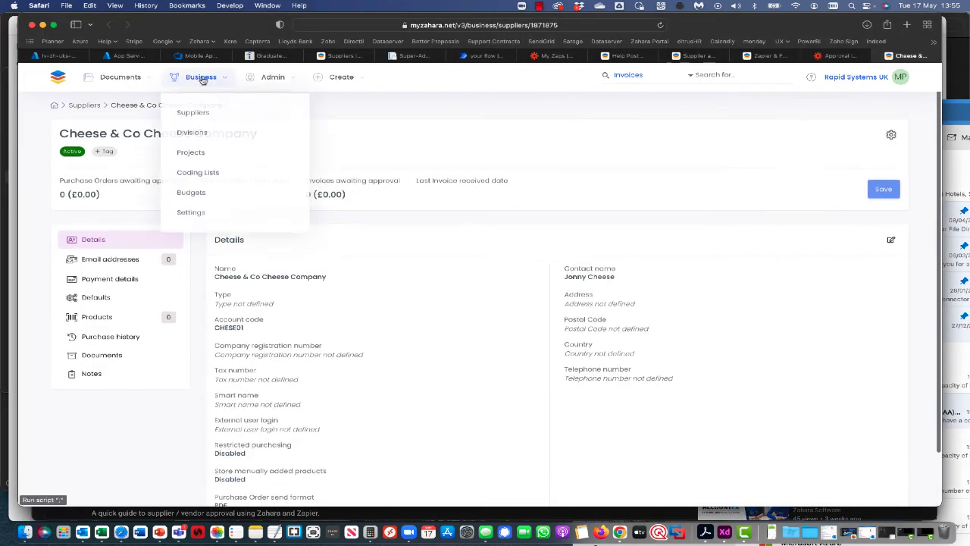
pyautogui.click(190, 110)
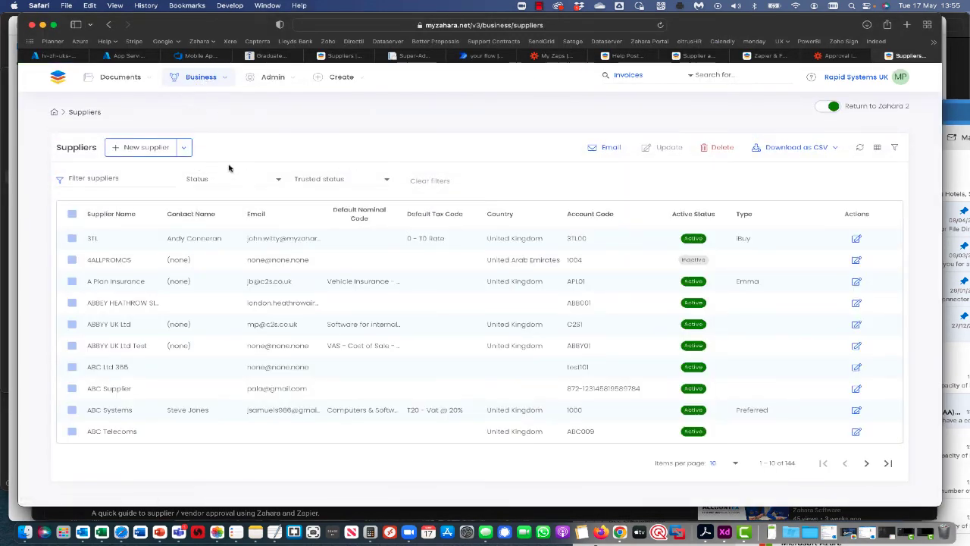
pyautogui.click(109, 178)
pyautogui.write('cheese')
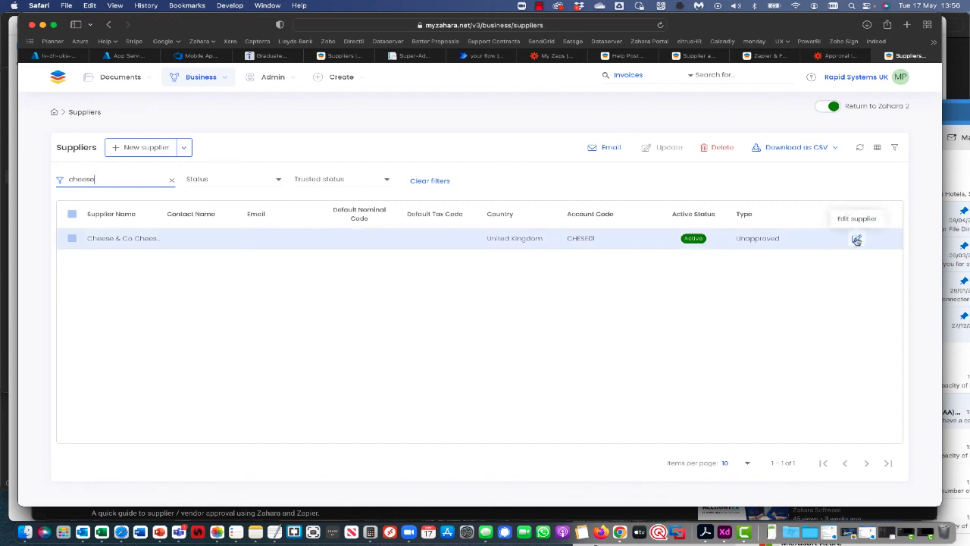
# Open the Cheese & Co Cheese Company supplier record and examine its updated name, type and other details
pyautogui.click(856, 238)
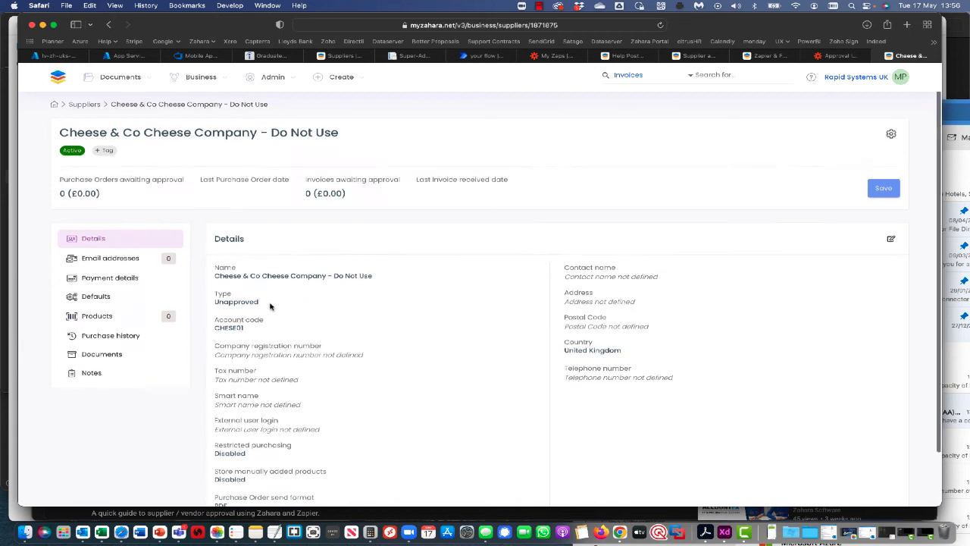
pyautogui.scroll(-1, 270, 306)
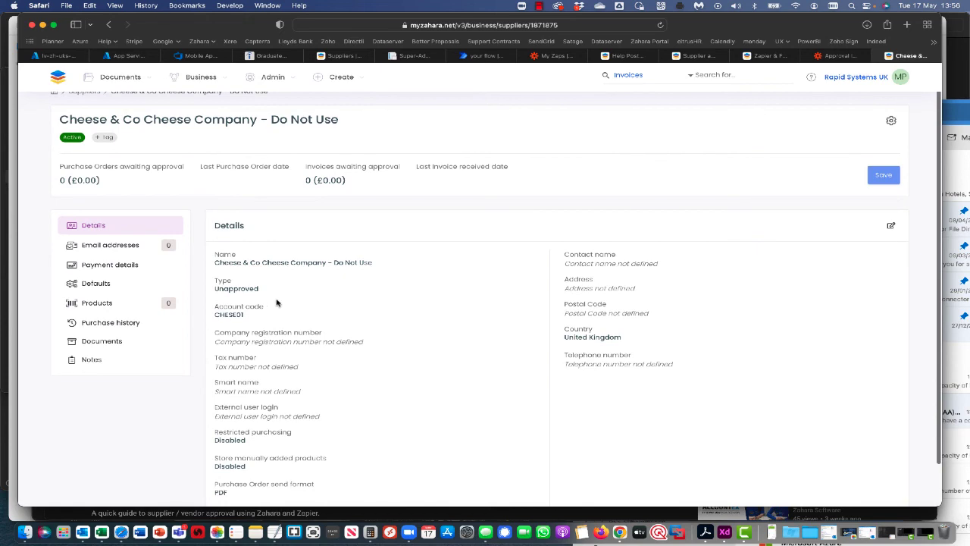
pyautogui.scroll(-2, 273, 304)
pyautogui.scroll(2, 278, 298)
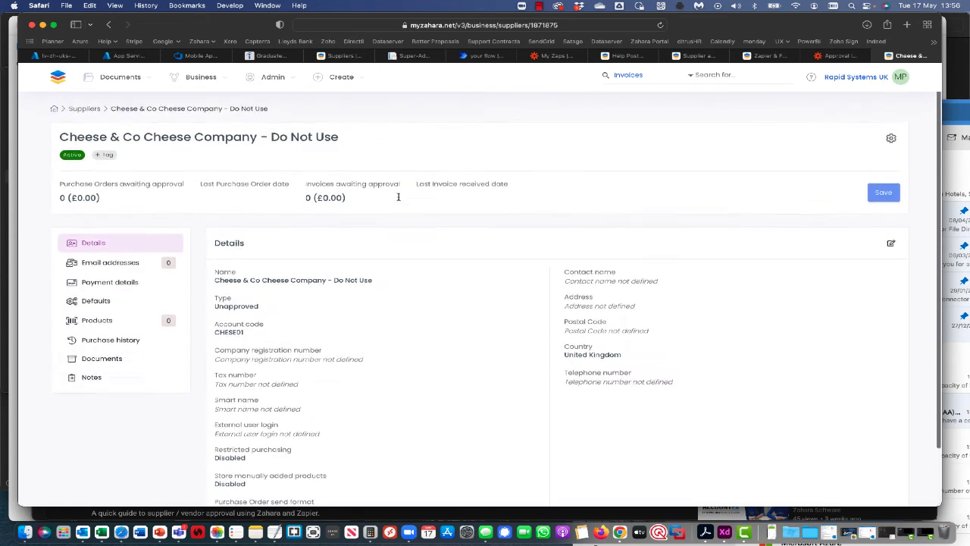
# Search for the supplier "chee" in a new purchase order, and switch back to the New Supplier flow in Power Automate
pyautogui.click(341, 76)
pyautogui.click(346, 110)
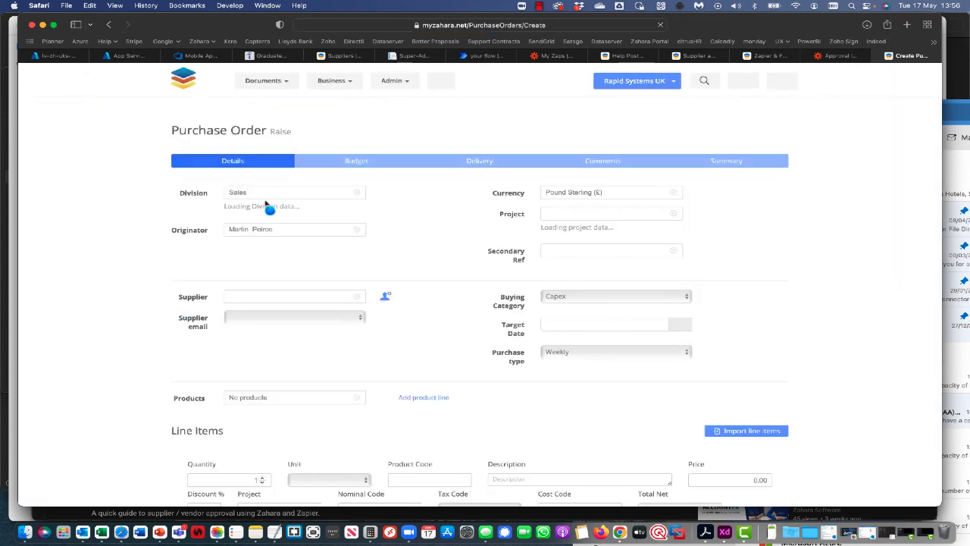
pyautogui.click(240, 286)
pyautogui.write('chee')
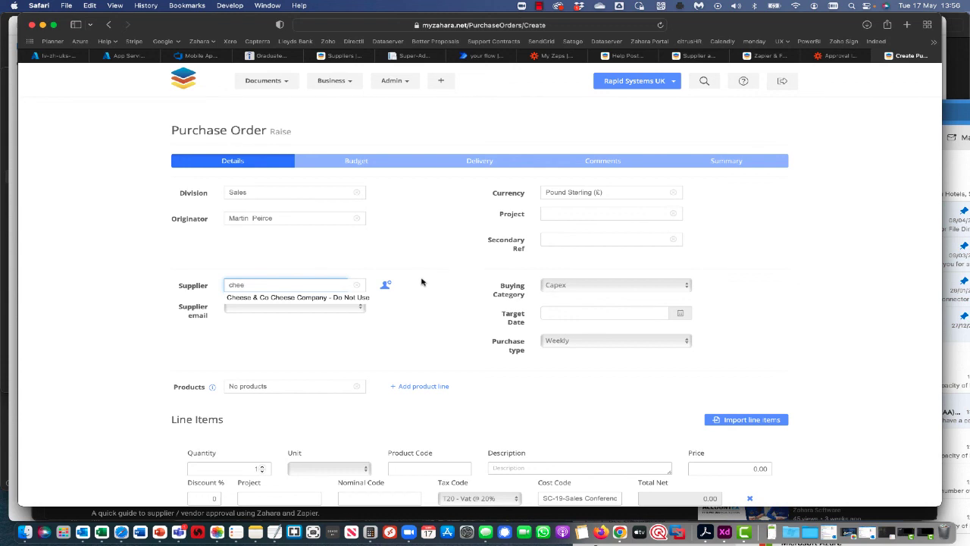
pyautogui.click(485, 56)
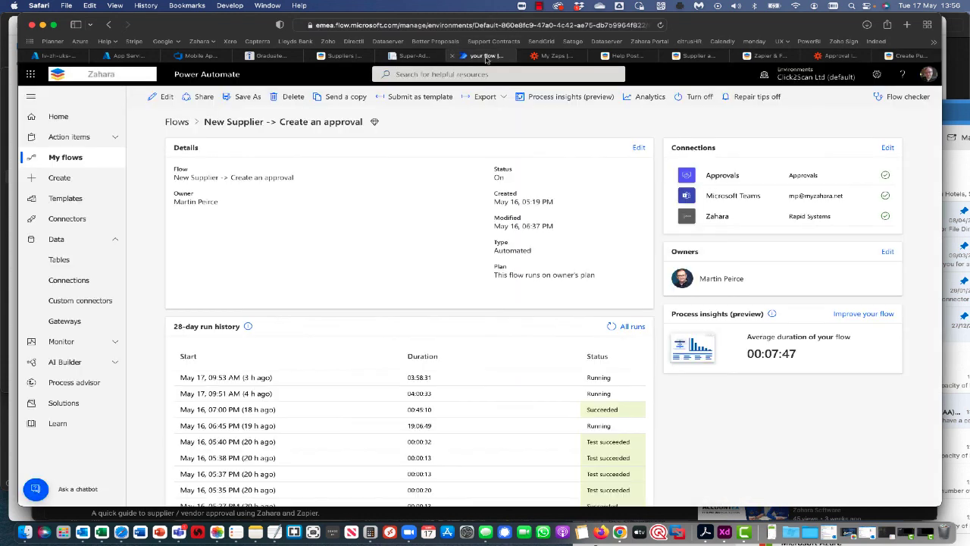